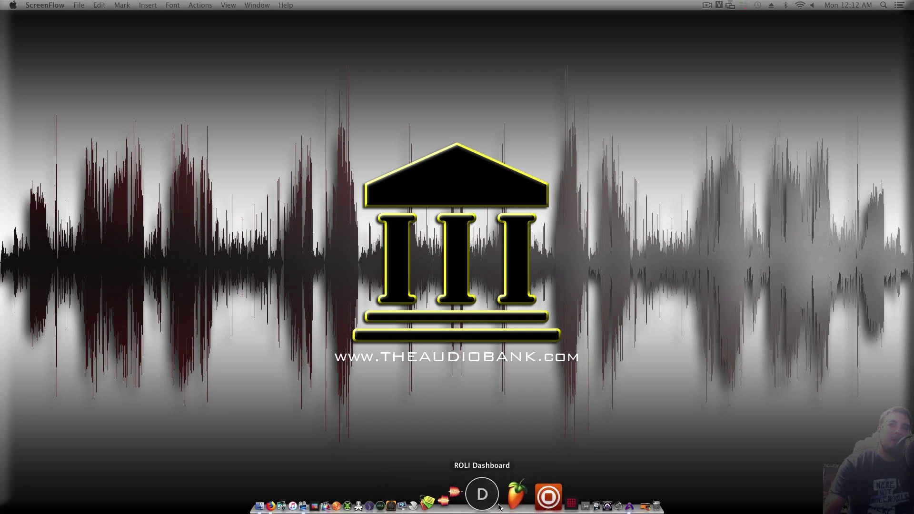
Step: Launch ROLI Dashboard and load the Drum Block app onto Lightpad Block 71VU
{"action": "left_click", "coordinate": [497, 505]}
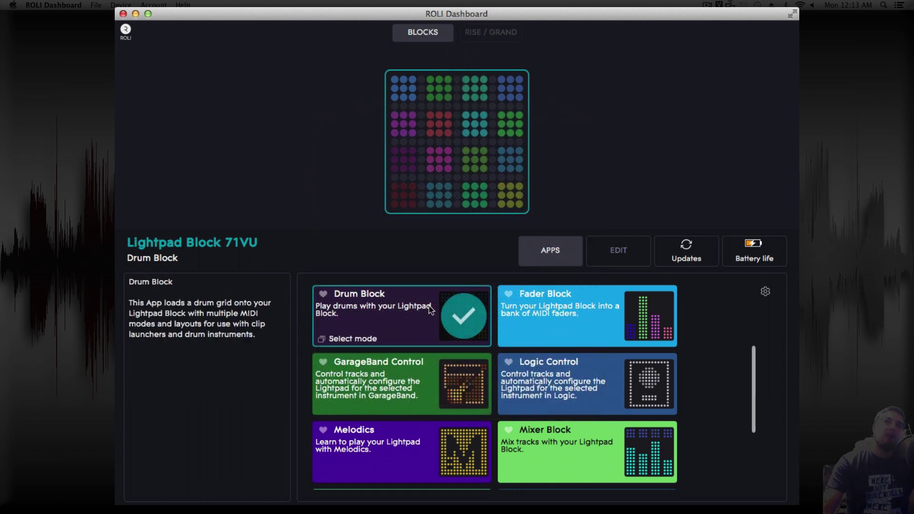
{"action": "left_click", "coordinate": [378, 325]}
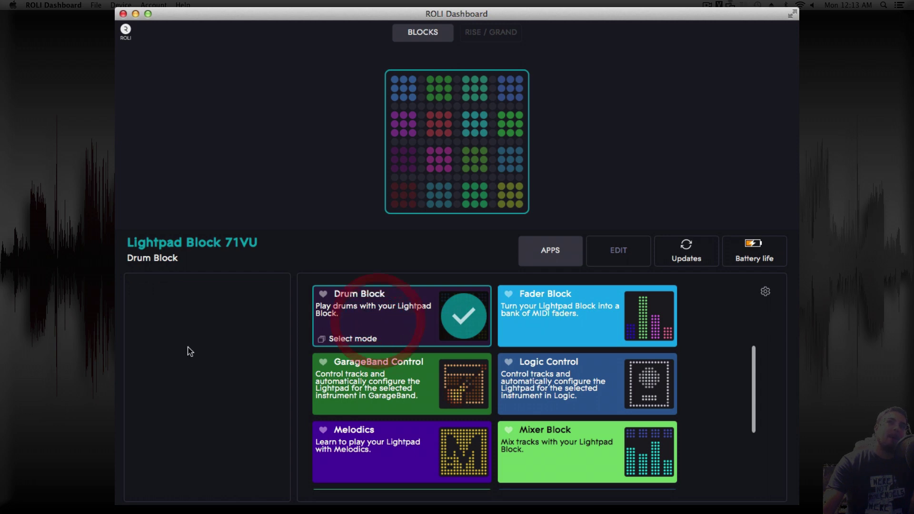
Step: Switch the Drum Block to 4x4 Single Channel Mode and save it to the Lightpad
{"action": "left_click", "coordinate": [620, 250]}
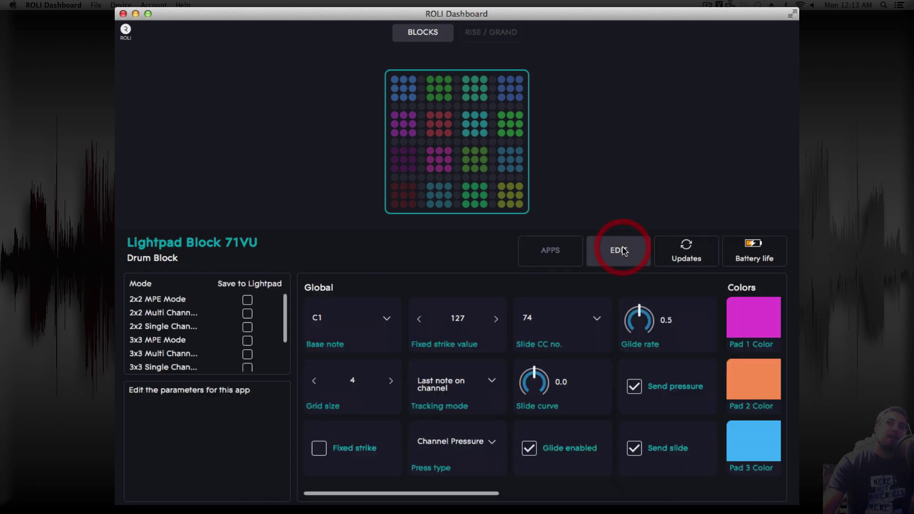
{"action": "scroll", "coordinate": [203, 365], "scroll_direction": "down", "scroll_amount": 3}
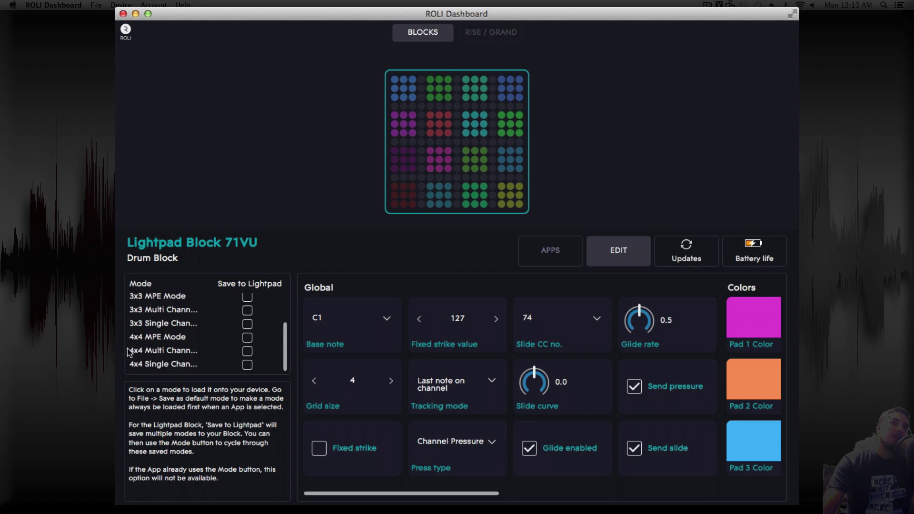
{"action": "left_click", "coordinate": [248, 367]}
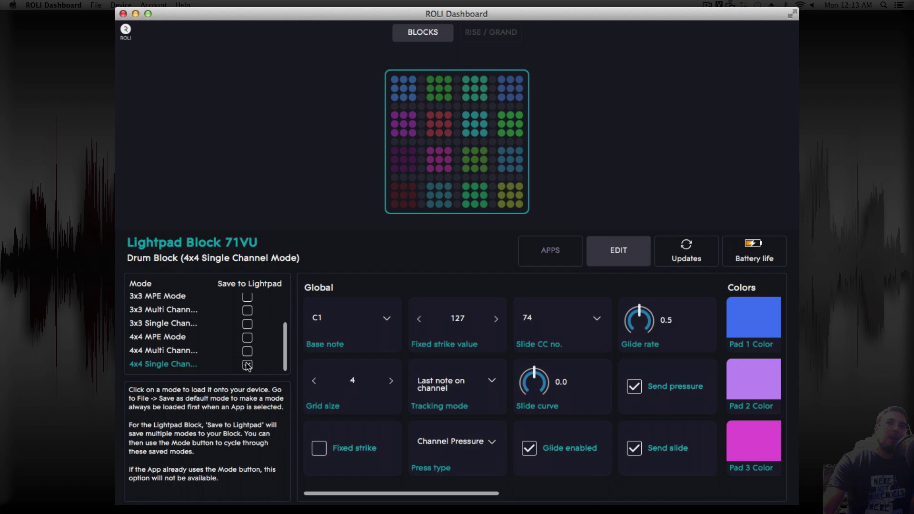
{"action": "left_click", "coordinate": [248, 365]}
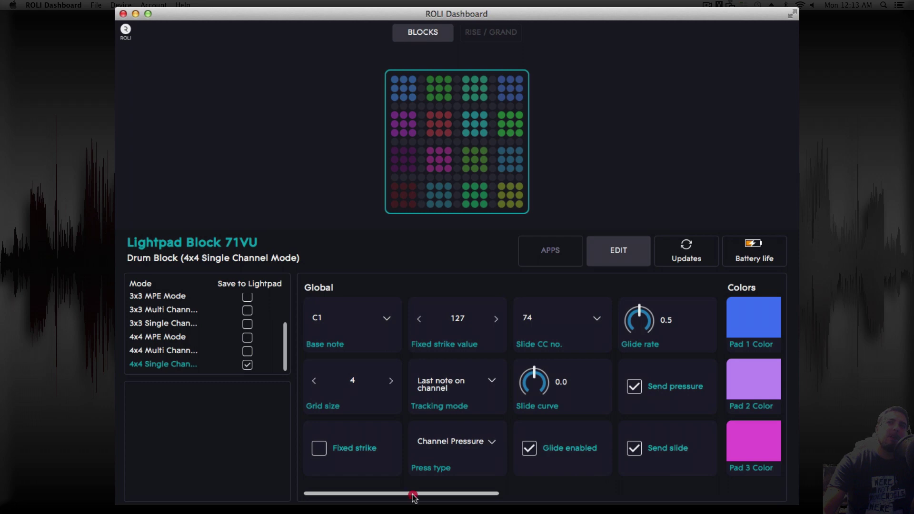
Step: Turn off Glide enabled and Send slide for the drum pads
{"action": "scroll", "coordinate": [413, 496], "scroll_direction": "right", "scroll_amount": 5}
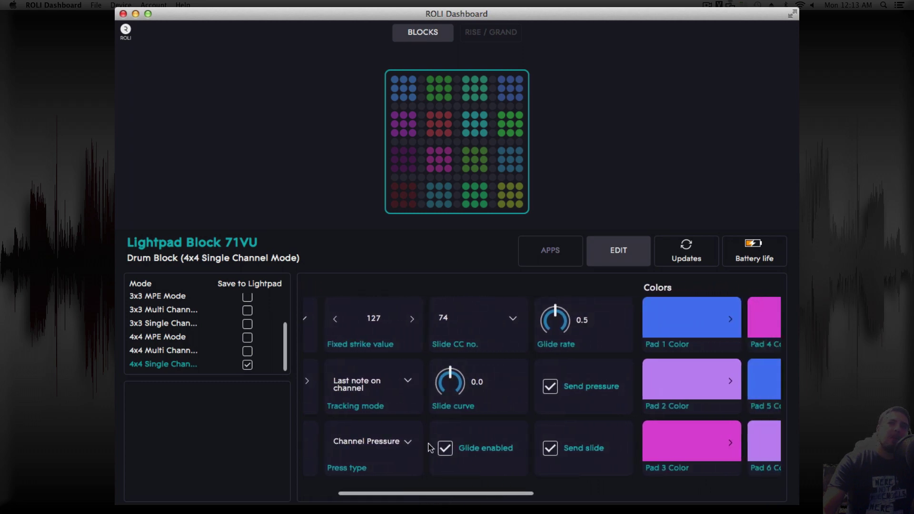
{"action": "left_click", "coordinate": [445, 448]}
{"action": "left_click", "coordinate": [550, 447]}
{"action": "left_click_drag", "start_coordinate": [490, 493], "coordinate": [363, 503]}
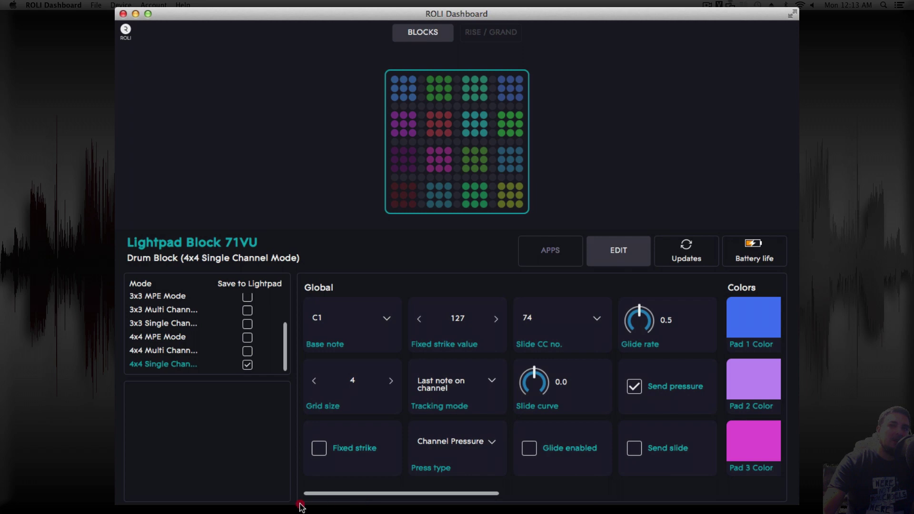
{"action": "left_click_drag", "start_coordinate": [300, 503], "coordinate": [300, 505]}
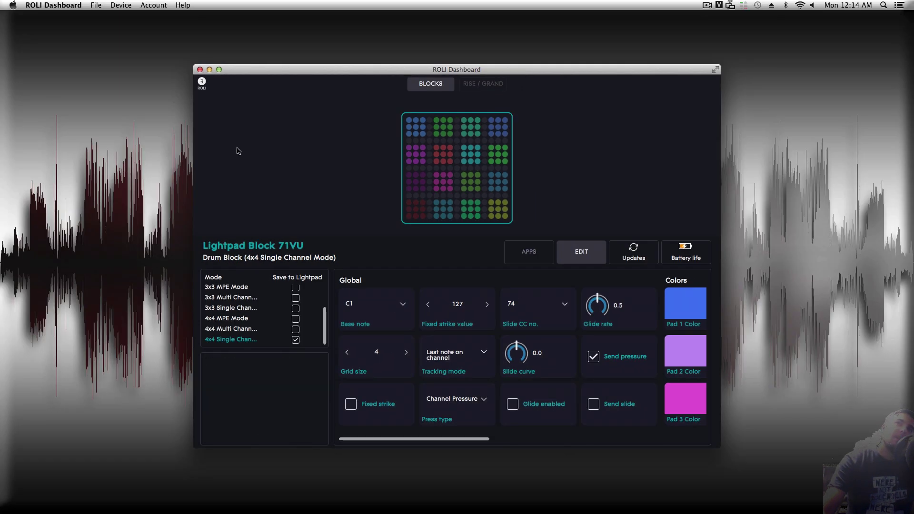
Step: Launch MPC and make its window full-screen with the empty Program 001 project
{"action": "mouse_move", "coordinate": [266, 338]}
{"action": "mouse_move", "coordinate": [452, 513]}
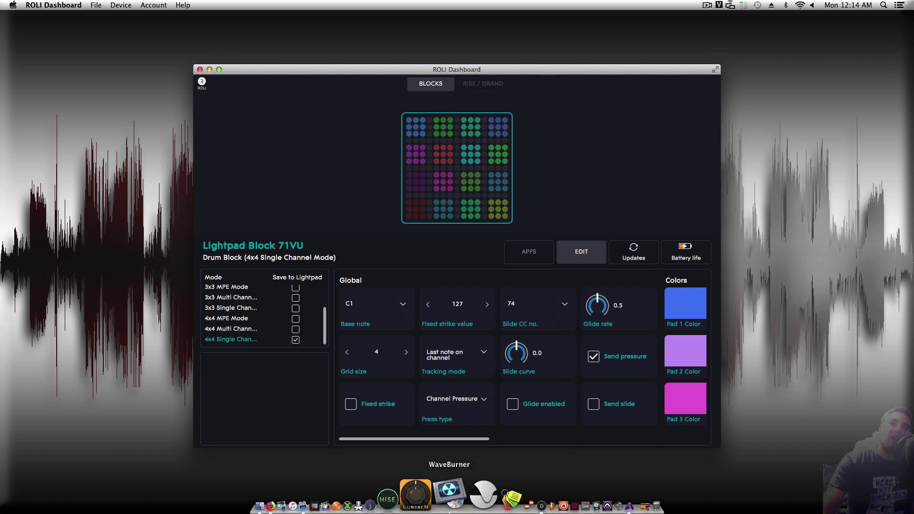
{"action": "left_click", "coordinate": [529, 504]}
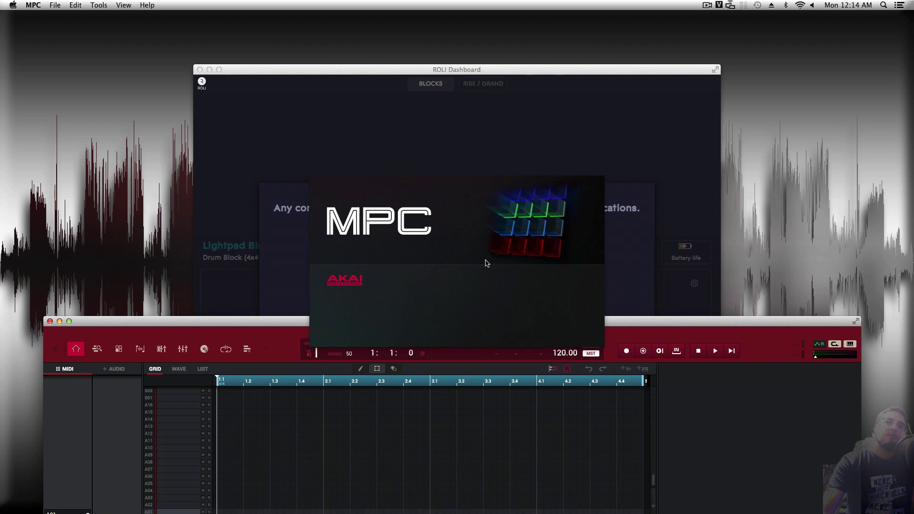
{"action": "left_click", "coordinate": [854, 322]}
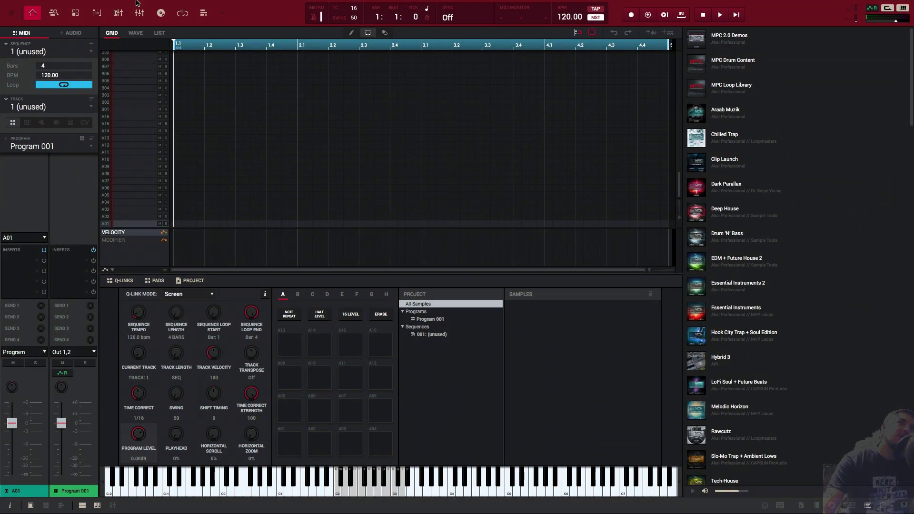
Step: Enable Lightpad BLOCK under Active Midi Inputs in MPC's MIDI preferences
{"action": "left_click", "coordinate": [25, 5]}
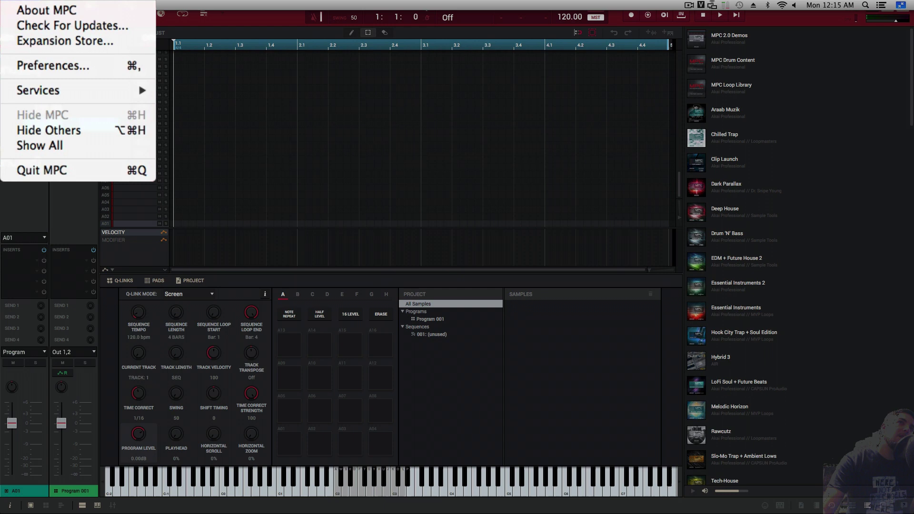
{"action": "left_click", "coordinate": [35, 64]}
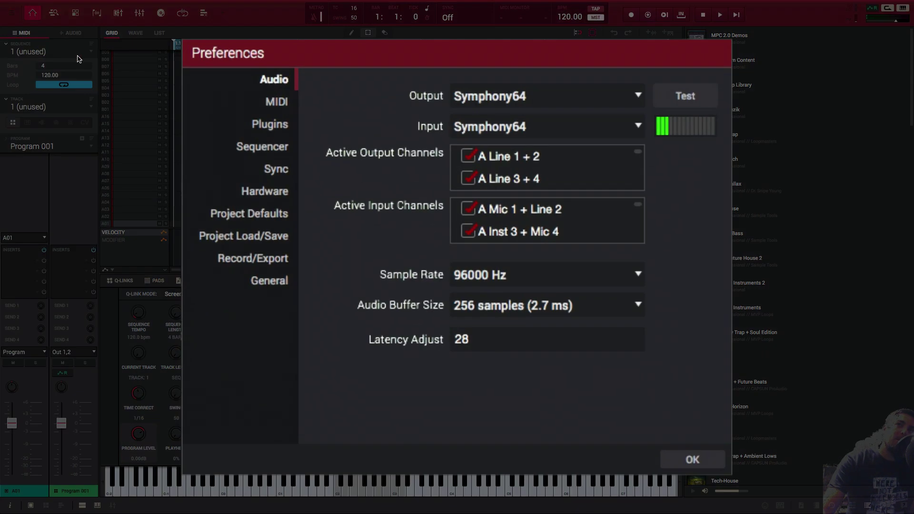
{"action": "left_click", "coordinate": [283, 99]}
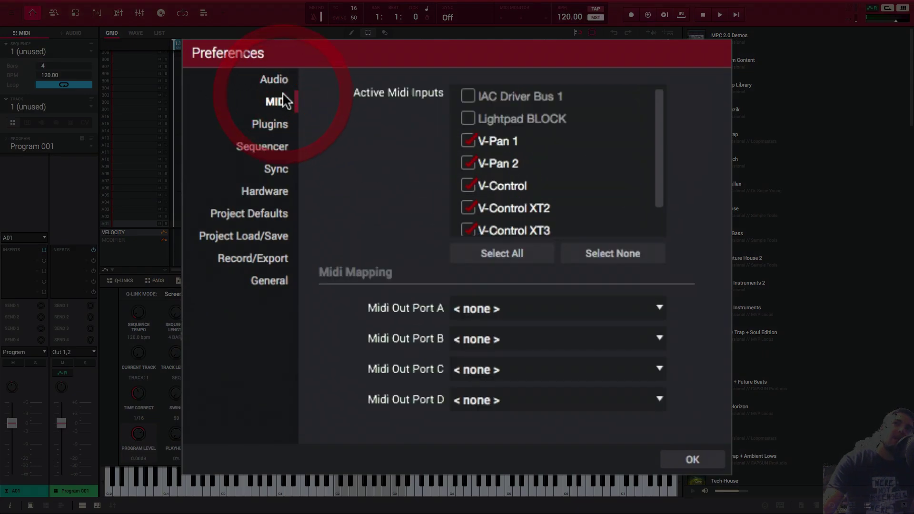
{"action": "left_click", "coordinate": [468, 120]}
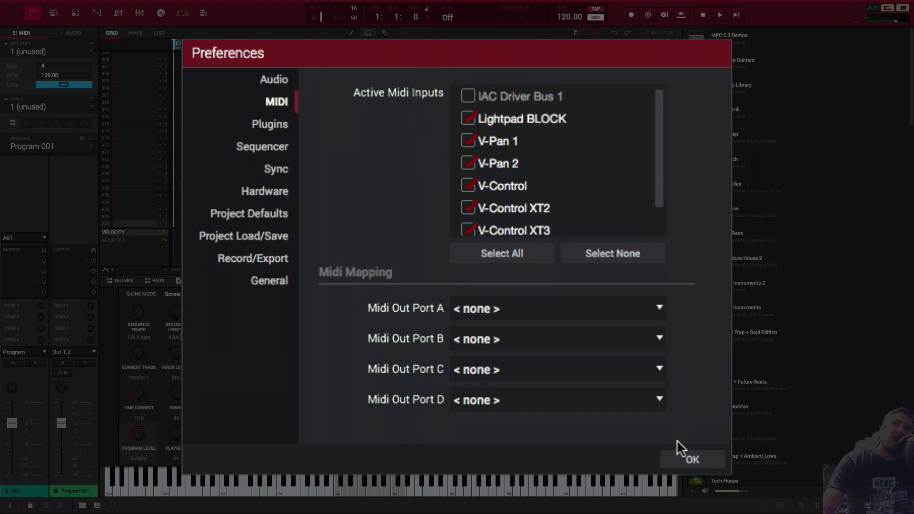
{"action": "left_click", "coordinate": [677, 455]}
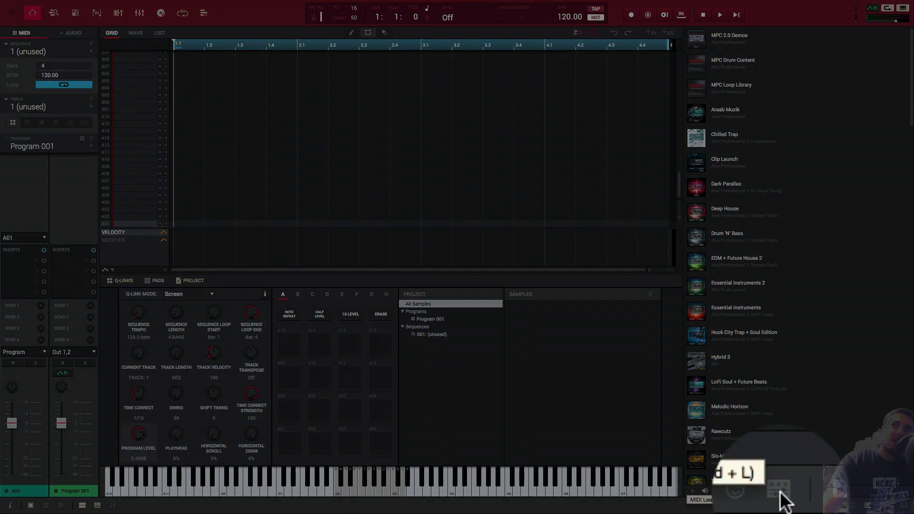
Step: Start MIDI Learn in a new mapping and learn Pads 1–8 as notes 36–43
{"action": "left_click", "coordinate": [779, 505]}
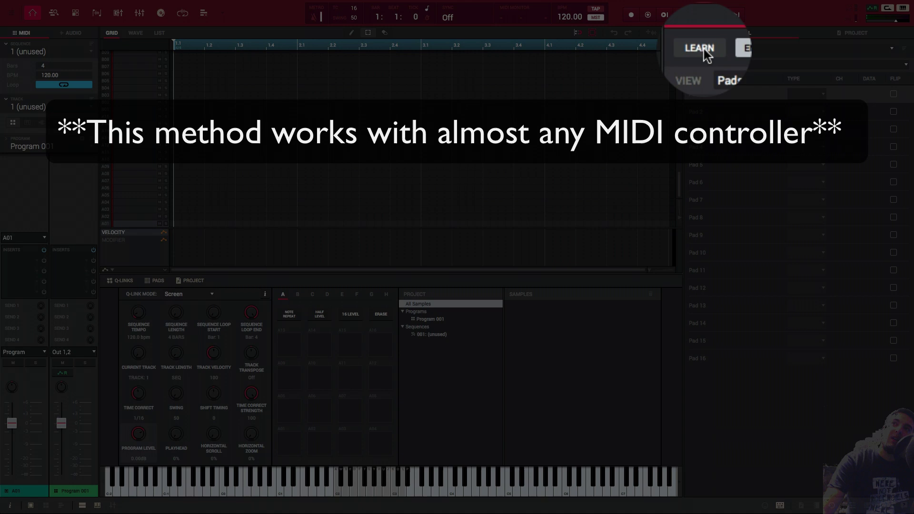
{"action": "left_click", "coordinate": [702, 48]}
{"action": "left_click", "coordinate": [723, 95]}
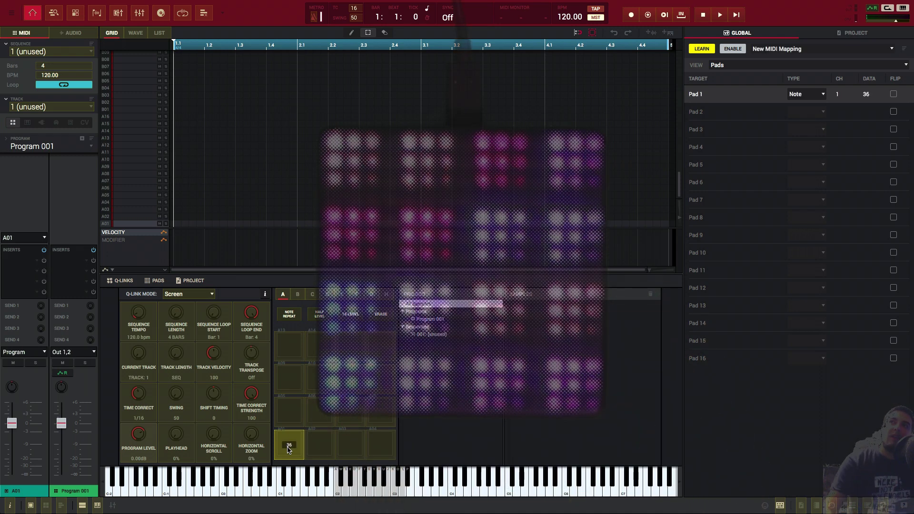
{"action": "left_click", "coordinate": [751, 114]}
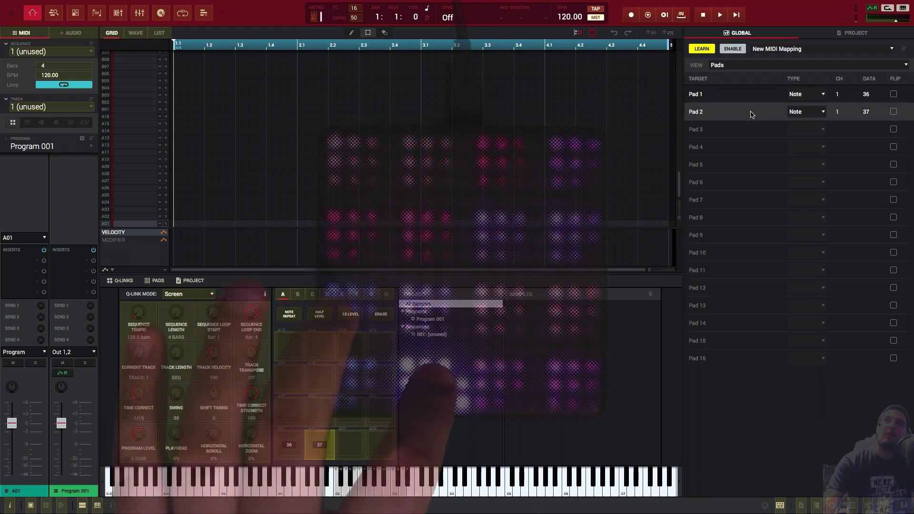
{"action": "left_click", "coordinate": [751, 131]}
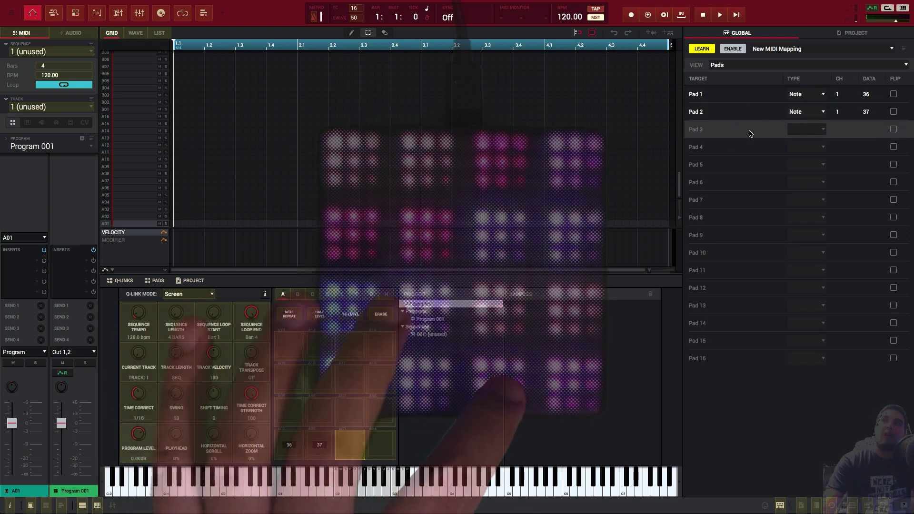
{"action": "left_click", "coordinate": [747, 148]}
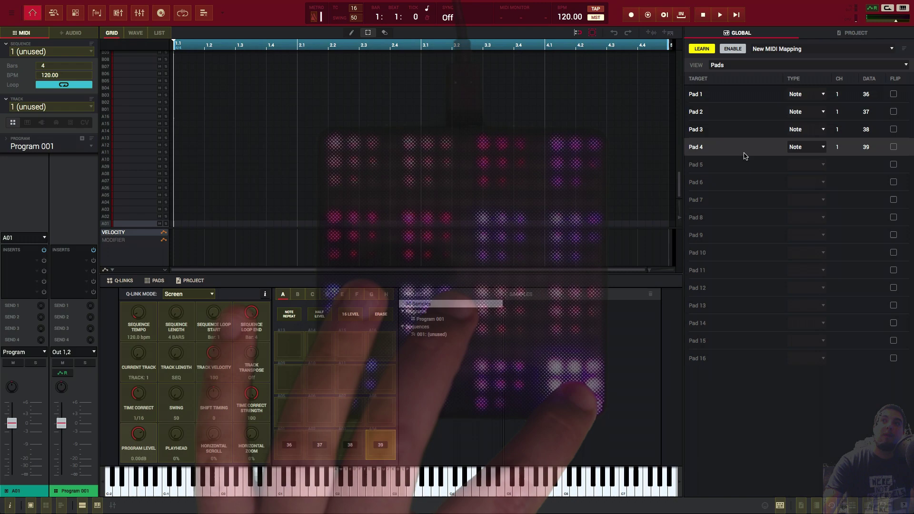
{"action": "left_click", "coordinate": [742, 167]}
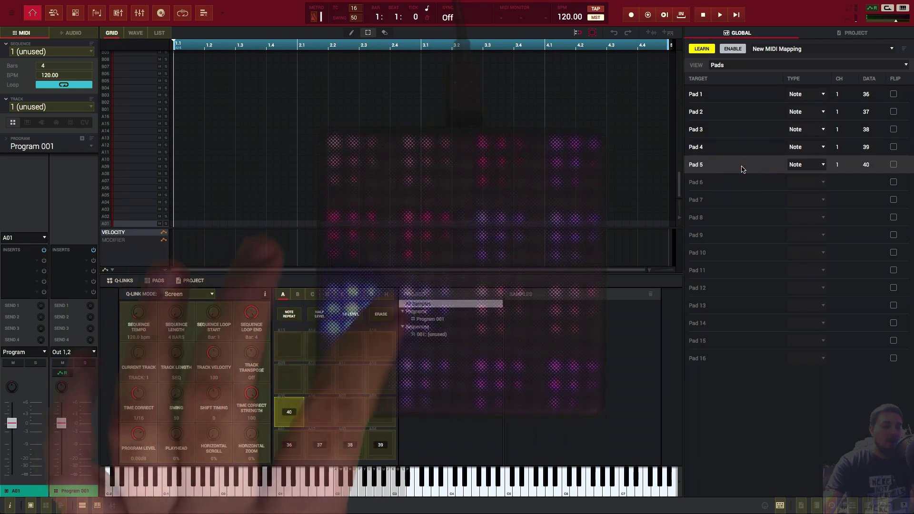
{"action": "left_click", "coordinate": [740, 180]}
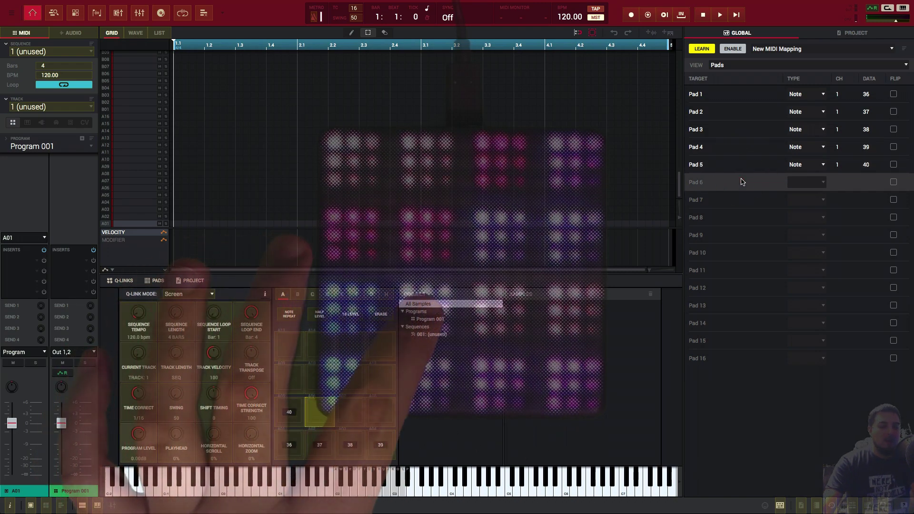
{"action": "left_click", "coordinate": [738, 201]}
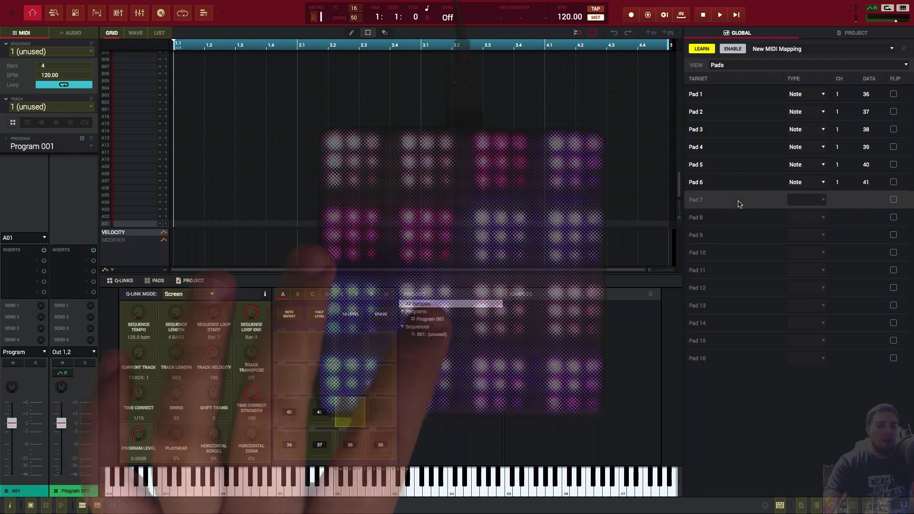
{"action": "left_click", "coordinate": [739, 219]}
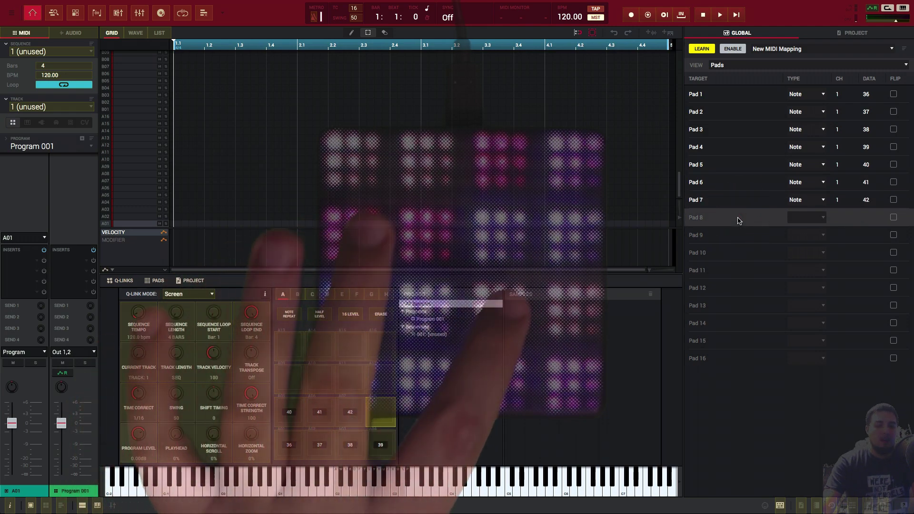
Step: Learn Pads 9–16 as notes 44–51 on channel 1, then turn learning off
{"action": "left_click", "coordinate": [730, 236]}
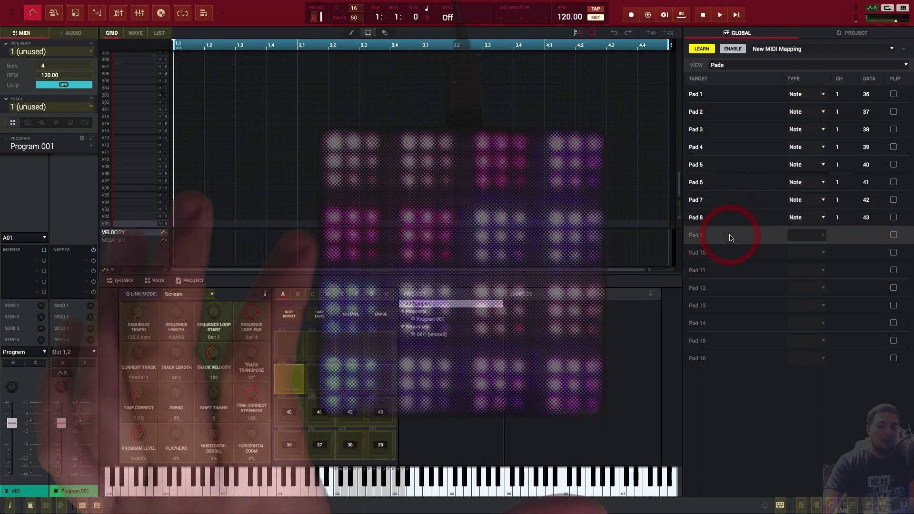
{"action": "left_click", "coordinate": [730, 259]}
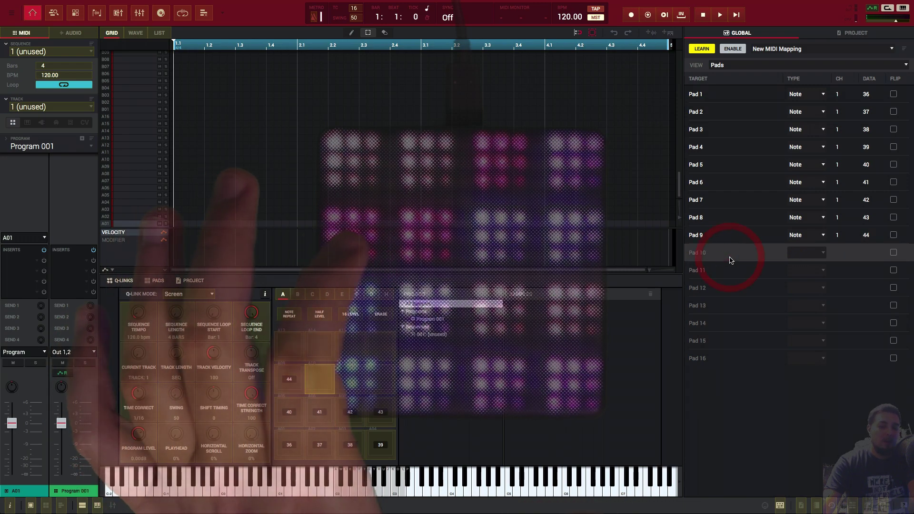
{"action": "left_click", "coordinate": [731, 271]}
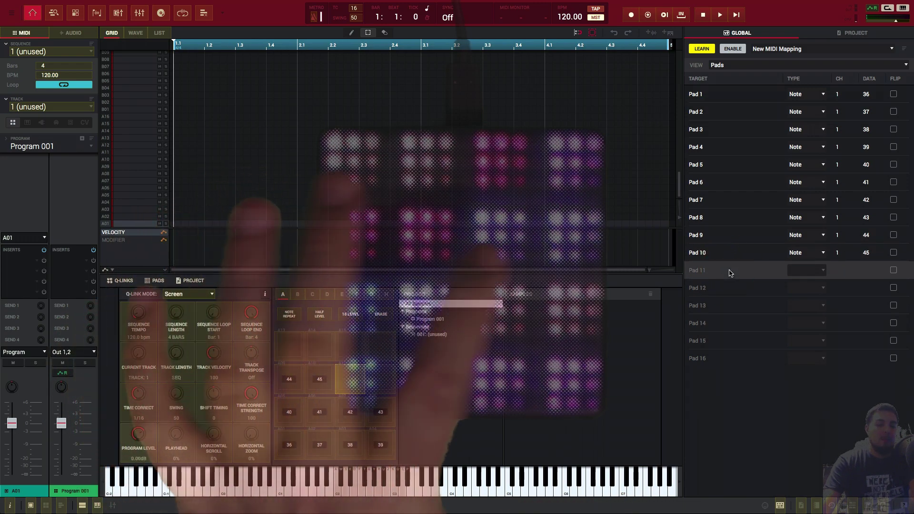
{"action": "left_click", "coordinate": [727, 287]}
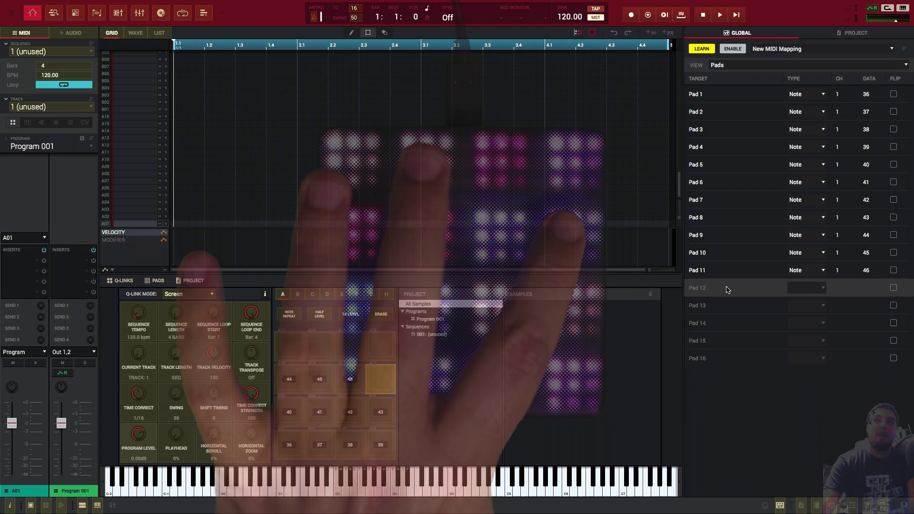
{"action": "left_click", "coordinate": [719, 310]}
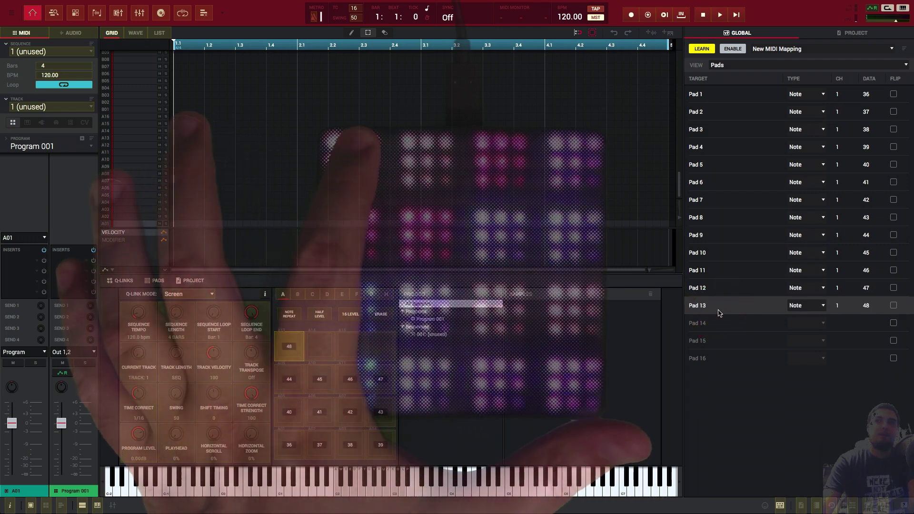
{"action": "left_click", "coordinate": [718, 323]}
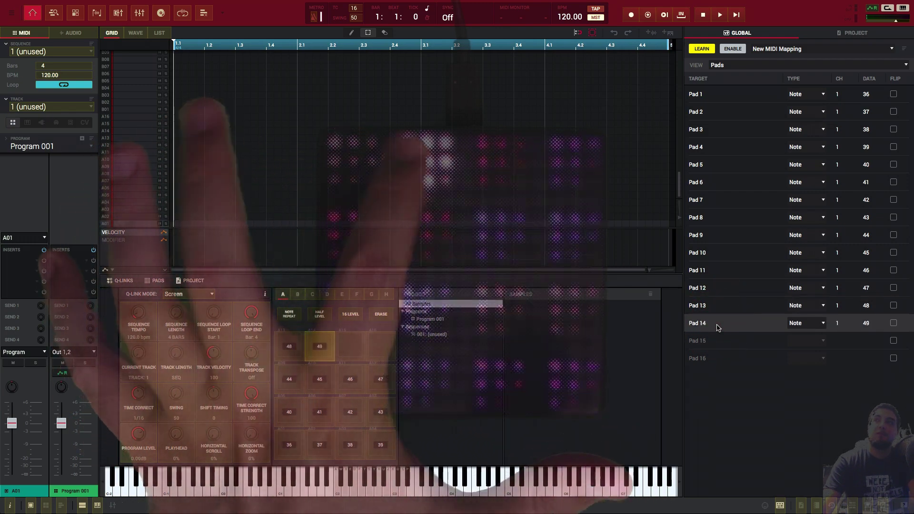
{"action": "left_click", "coordinate": [760, 343]}
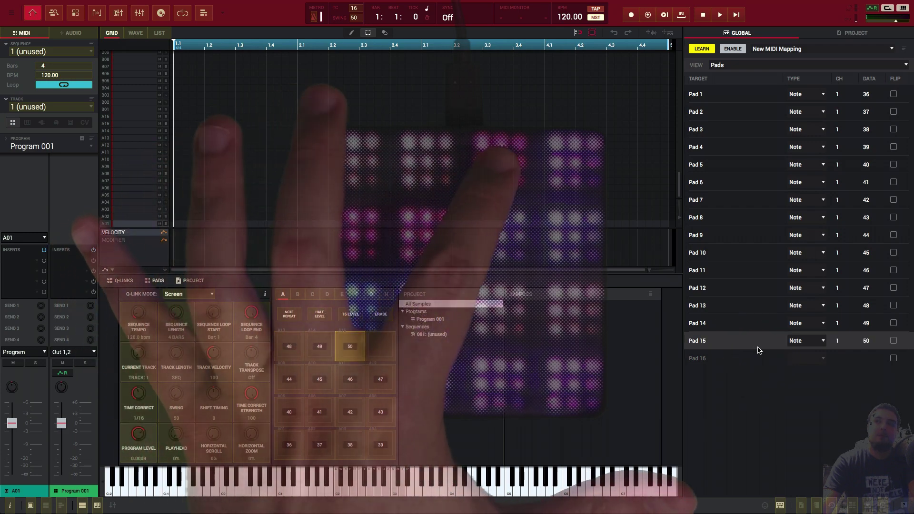
{"action": "left_click", "coordinate": [758, 361]}
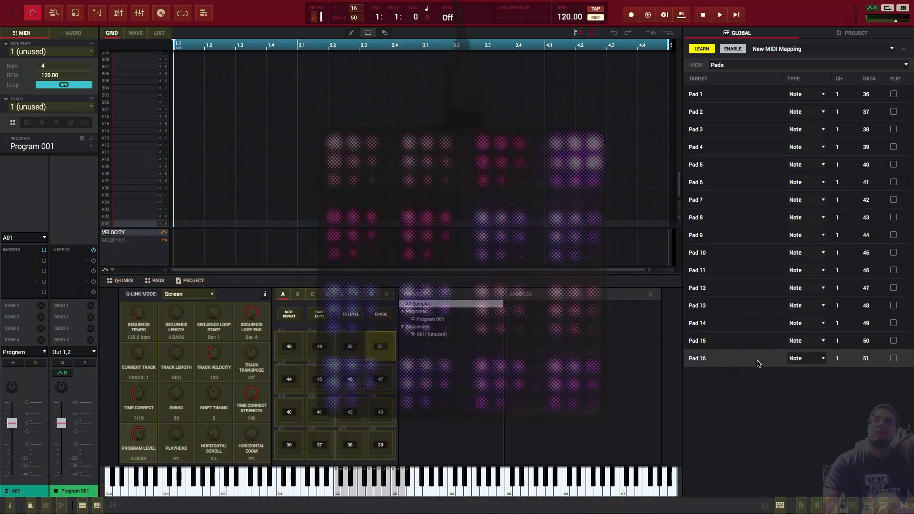
{"action": "left_click", "coordinate": [702, 49]}
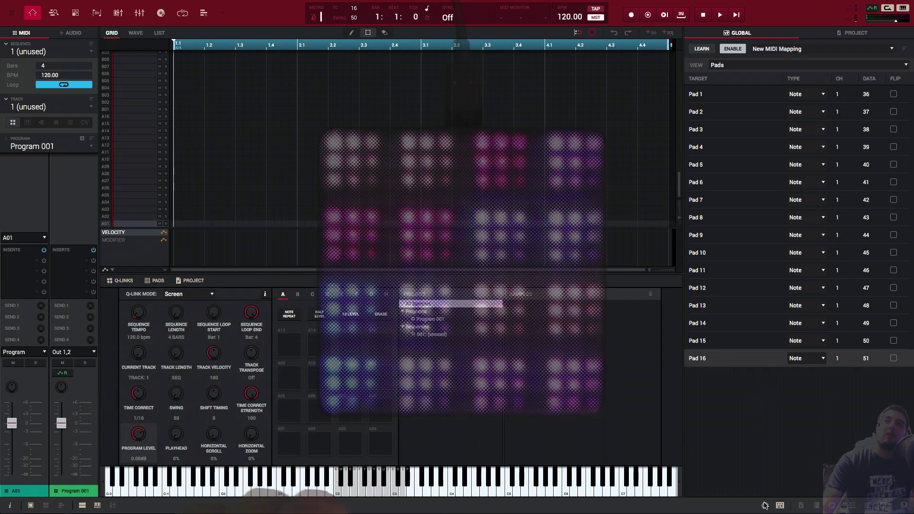
Step: Drag DP Caged Kit from Dark Parallax > Programs > Trap > Kit into the Samples panel
{"action": "left_click", "coordinate": [866, 505]}
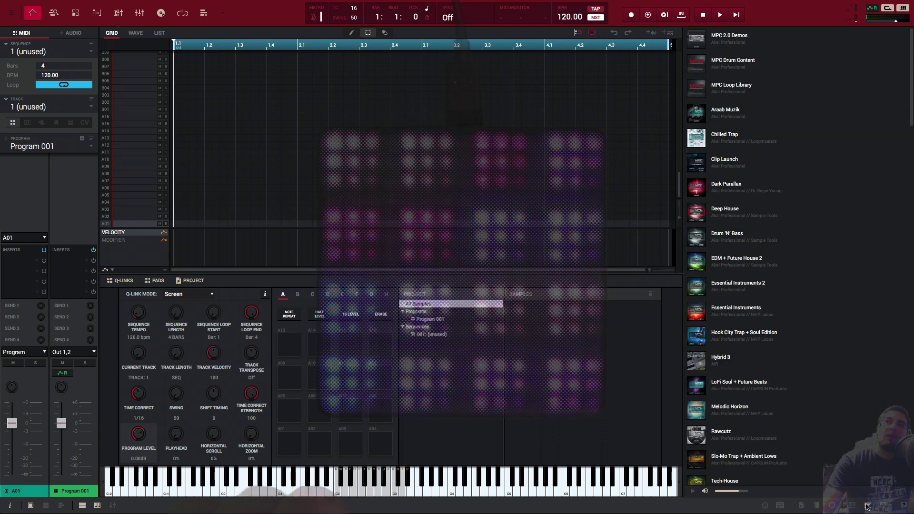
{"action": "left_click", "coordinate": [737, 191]}
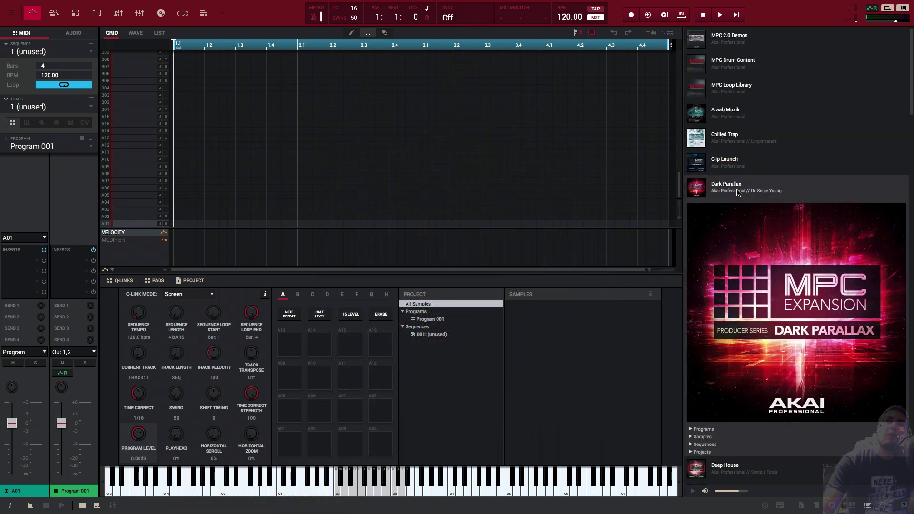
{"action": "scroll", "coordinate": [754, 313], "scroll_direction": "down", "scroll_amount": 4}
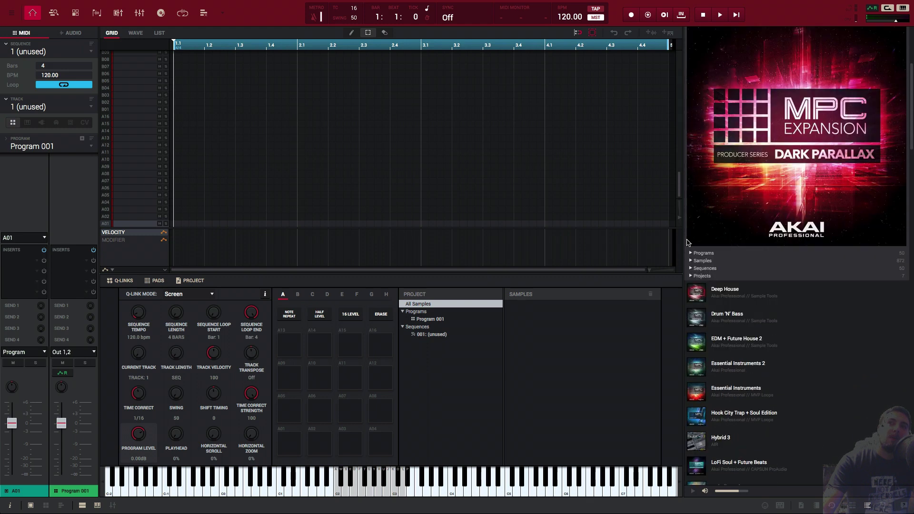
{"action": "left_click", "coordinate": [689, 254]}
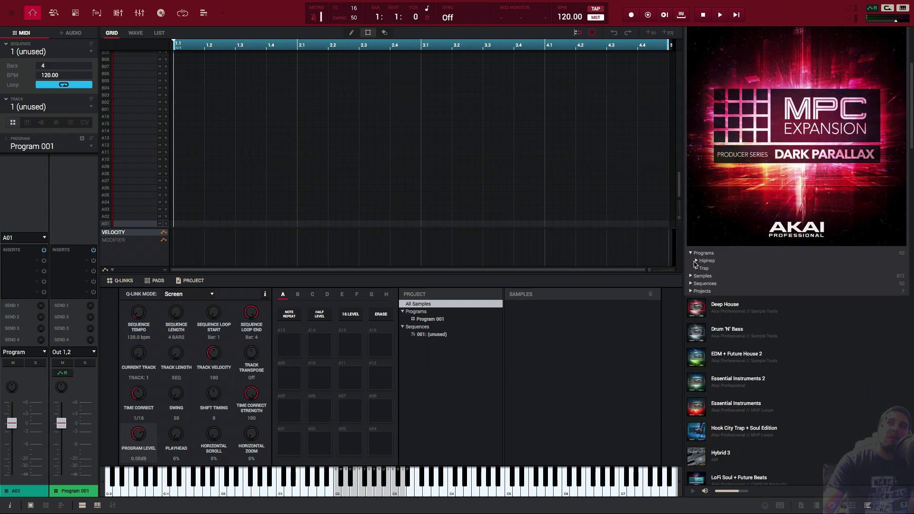
{"action": "left_click", "coordinate": [696, 269]}
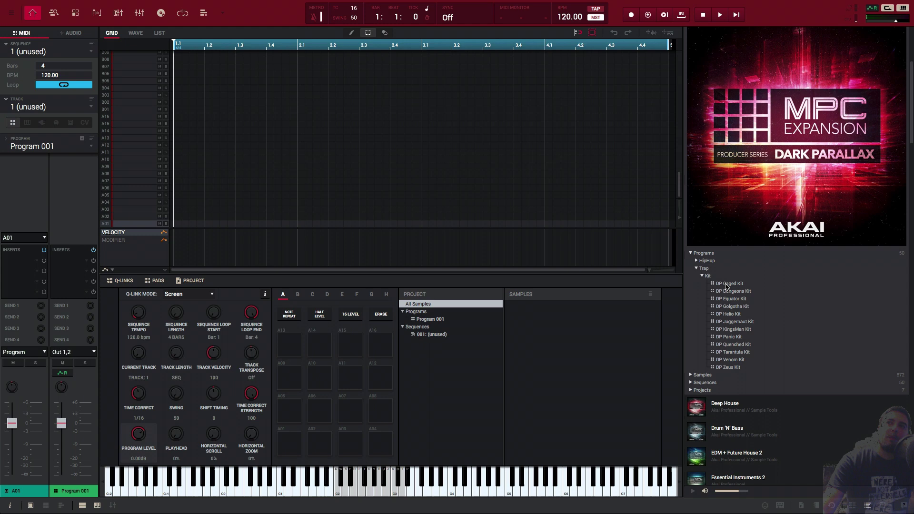
{"action": "left_click_drag", "start_coordinate": [725, 284], "coordinate": [439, 392]}
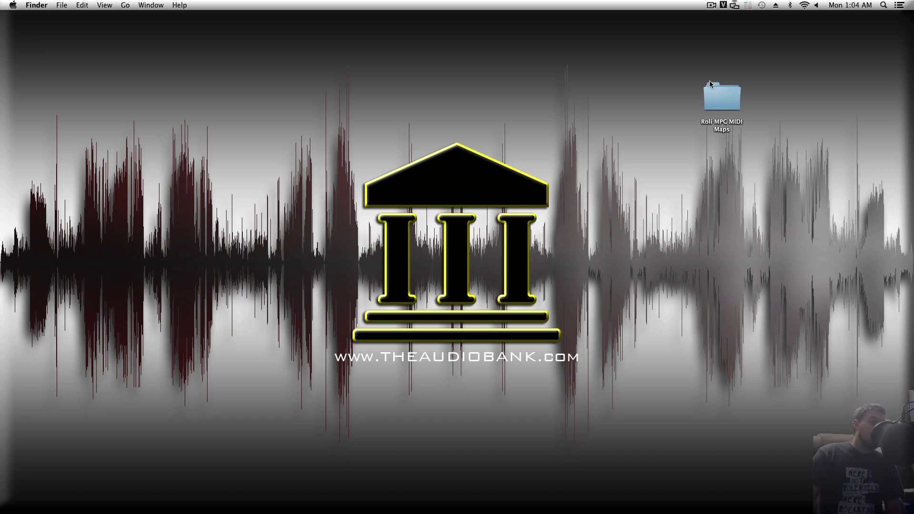
Step: Open the Roli MPC MIDI Maps folder's READ ME FIRST.rtf beside the file list, then return to ROLI Dashboard
{"action": "double_click", "coordinate": [717, 93]}
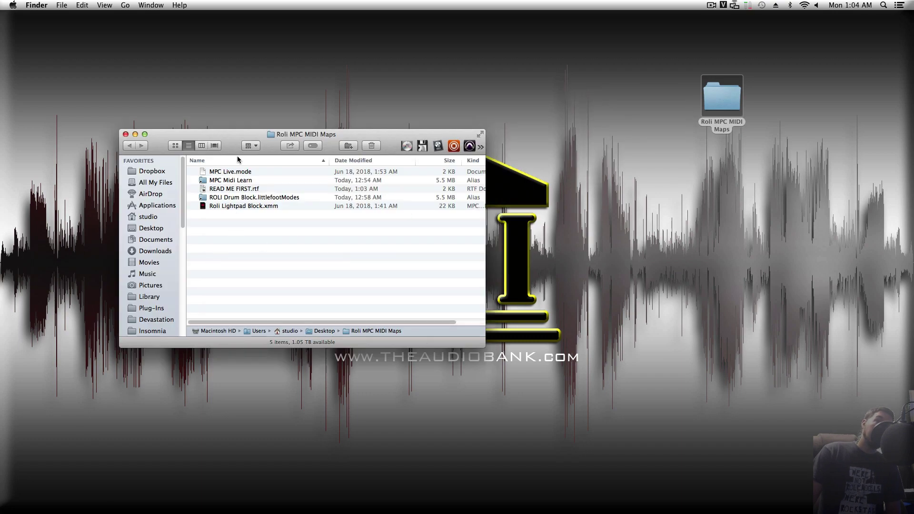
{"action": "left_click", "coordinate": [250, 189]}
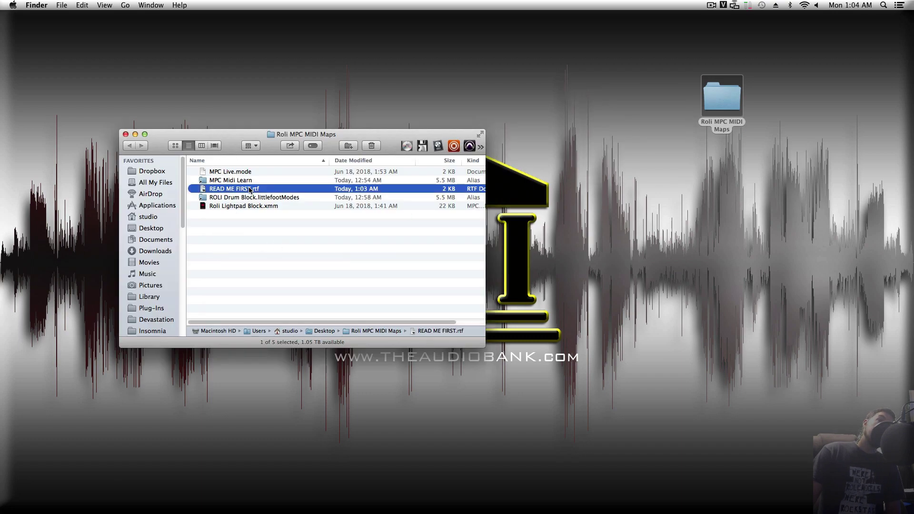
{"action": "double_click", "coordinate": [250, 189]}
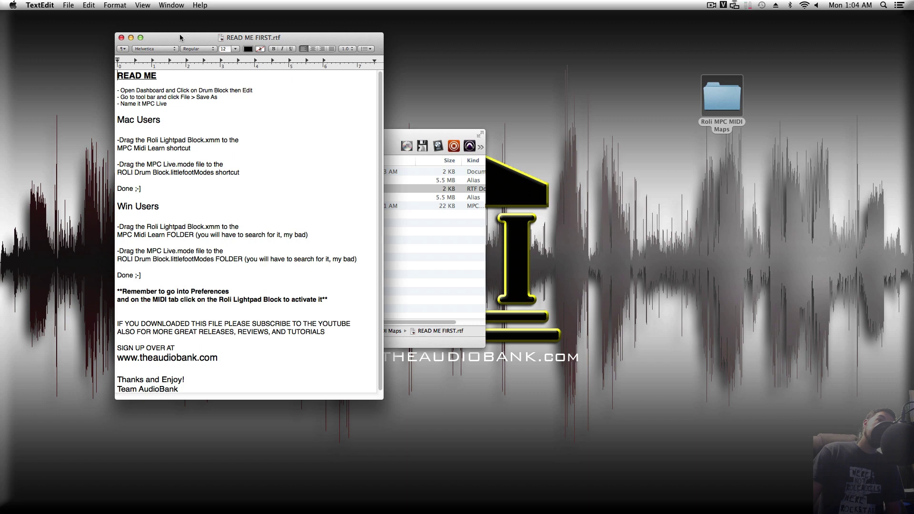
{"action": "left_click_drag", "start_coordinate": [179, 33], "coordinate": [568, 79]}
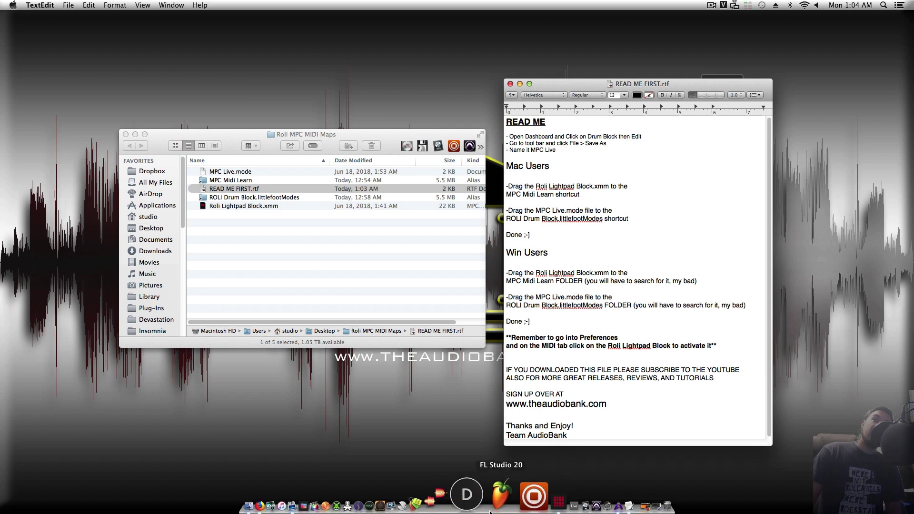
{"action": "left_click", "coordinate": [484, 510]}
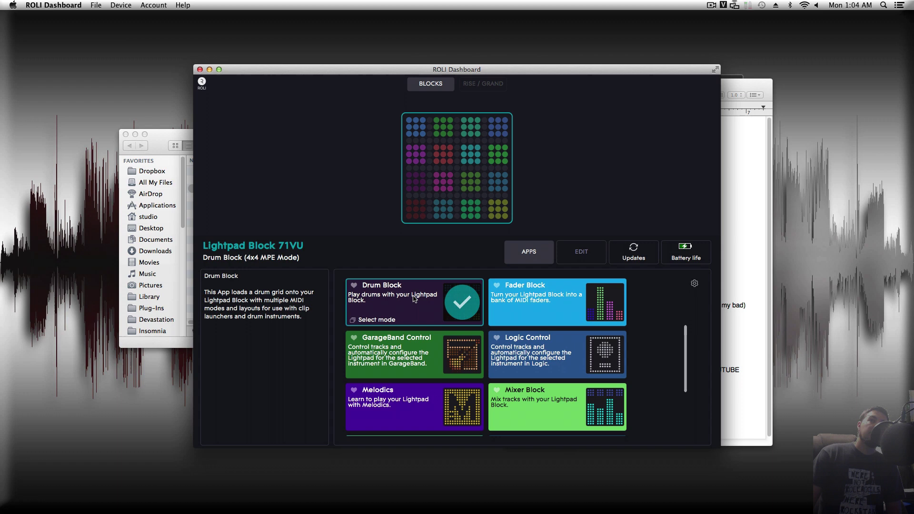
Step: Open the Drum Block editor with the READ ME instructions positioned alongside
{"action": "left_click", "coordinate": [581, 252]}
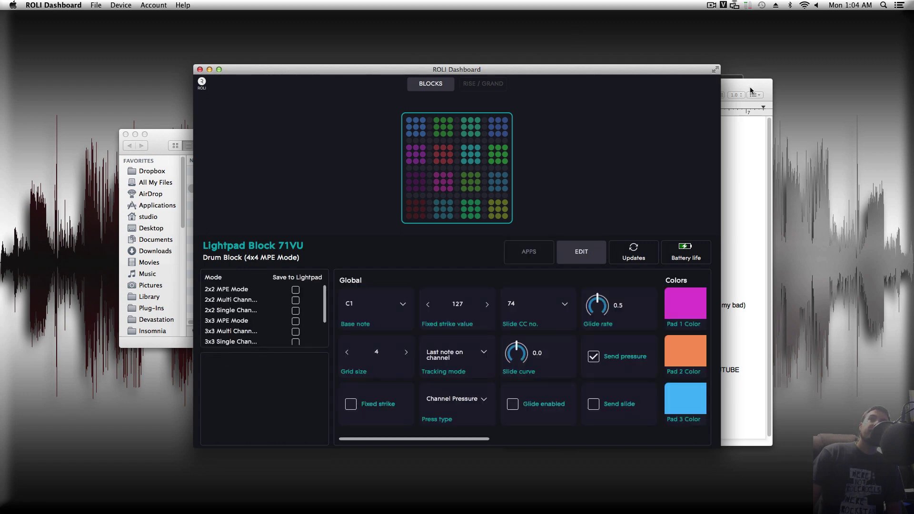
{"action": "left_click_drag", "start_coordinate": [750, 90], "coordinate": [837, 80]}
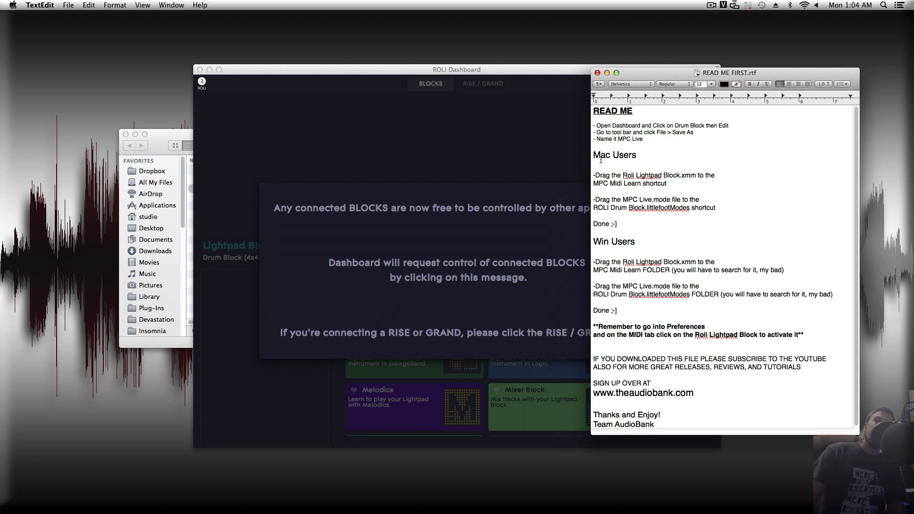
{"action": "left_click", "coordinate": [462, 115]}
{"action": "left_click", "coordinate": [728, 143]}
{"action": "left_click", "coordinate": [254, 70]}
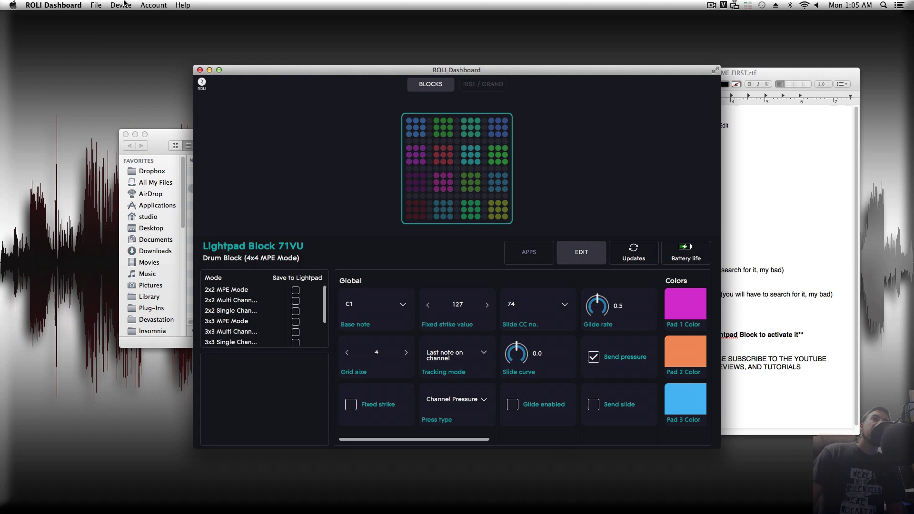
Step: Save the current settings as a new 'MPC Live' mode and load it onto the Lightpad
{"action": "left_click", "coordinate": [54, 5]}
{"action": "left_click", "coordinate": [274, 104]}
{"action": "key", "text": "super+s"}
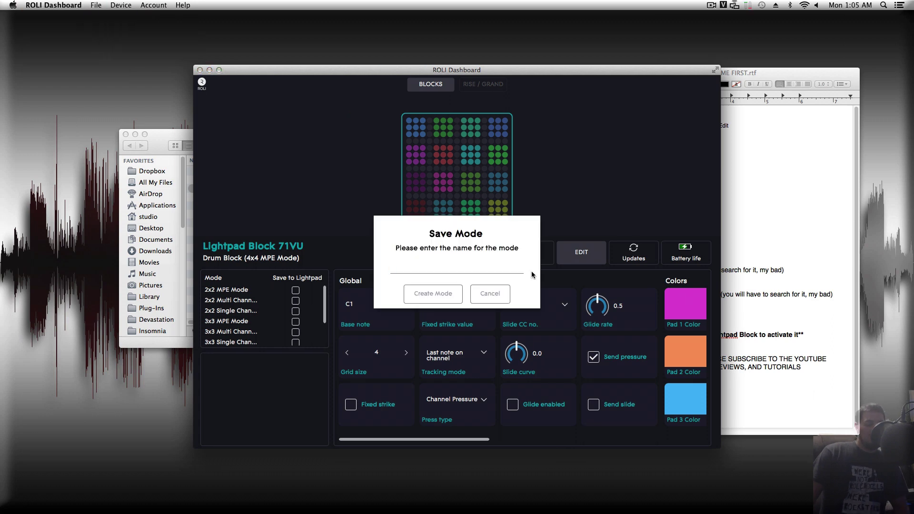
{"action": "type", "text": "MPC Live"}
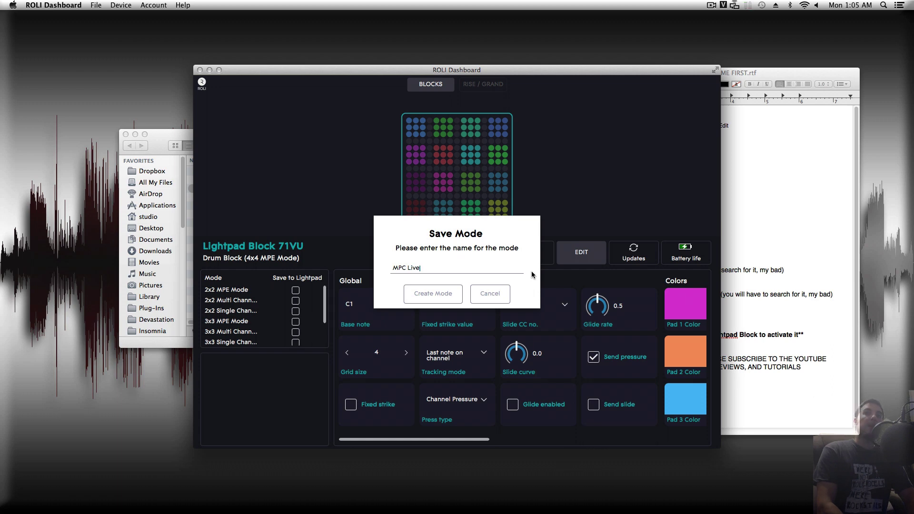
{"action": "left_click", "coordinate": [433, 293]}
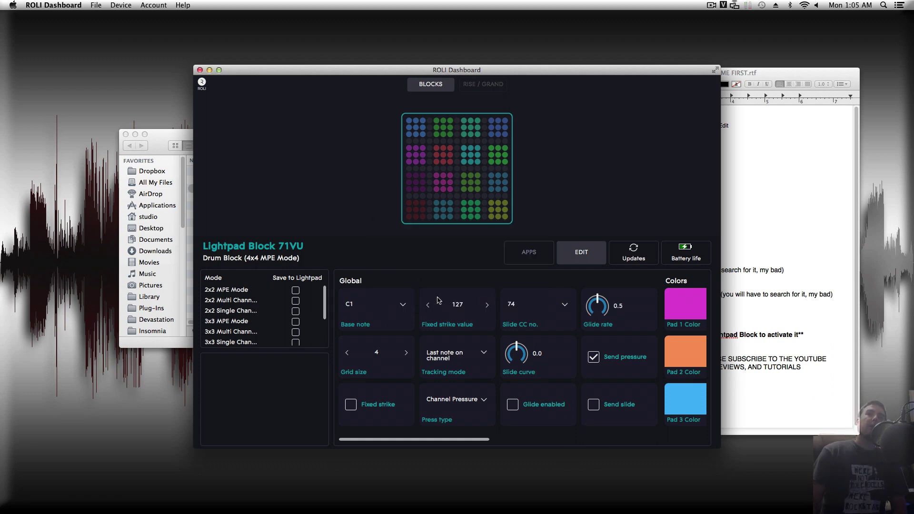
{"action": "scroll", "coordinate": [242, 344], "scroll_direction": "down", "scroll_amount": 4}
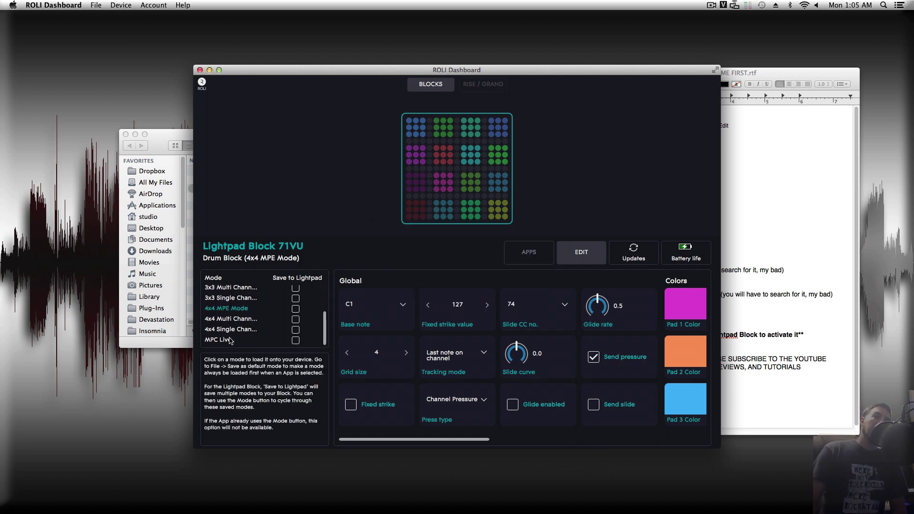
{"action": "left_click", "coordinate": [229, 340]}
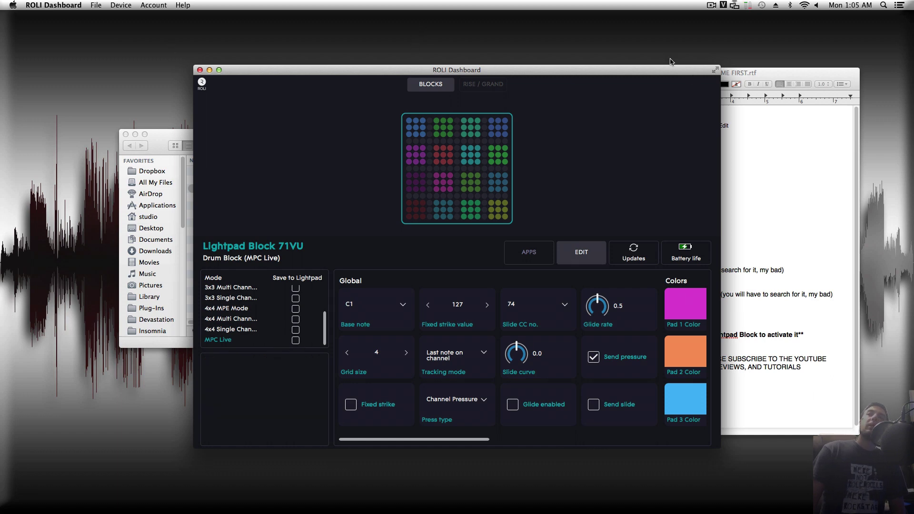
{"action": "left_click", "coordinate": [776, 74]}
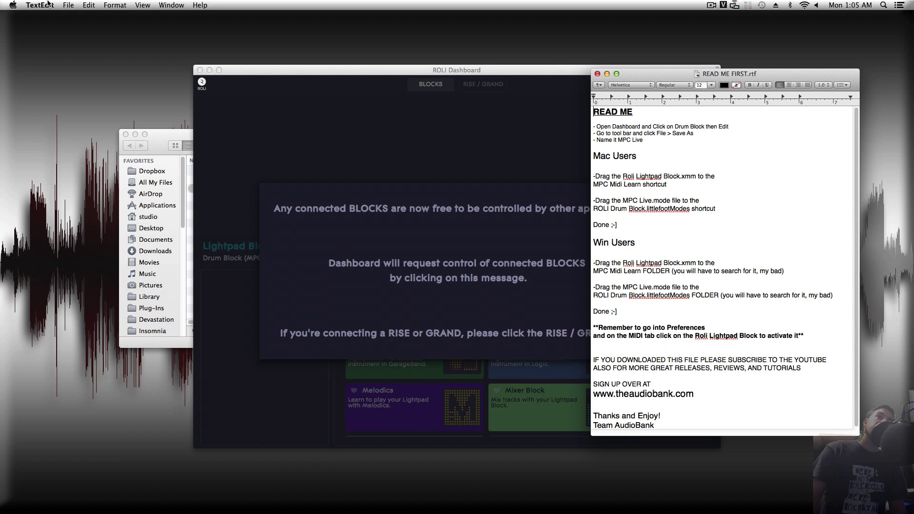
Step: Close the ROLI Dashboard window and arrange the MIDI maps folder and READ ME windows
{"action": "left_click", "coordinate": [47, 4]}
{"action": "left_click", "coordinate": [194, 71]}
{"action": "left_click", "coordinate": [215, 76]}
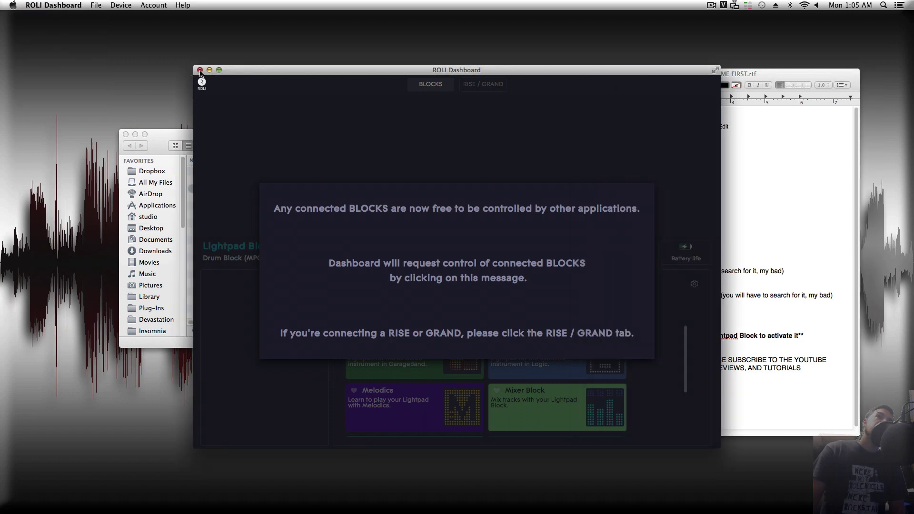
{"action": "left_click", "coordinate": [199, 70]}
{"action": "left_click", "coordinate": [351, 186]}
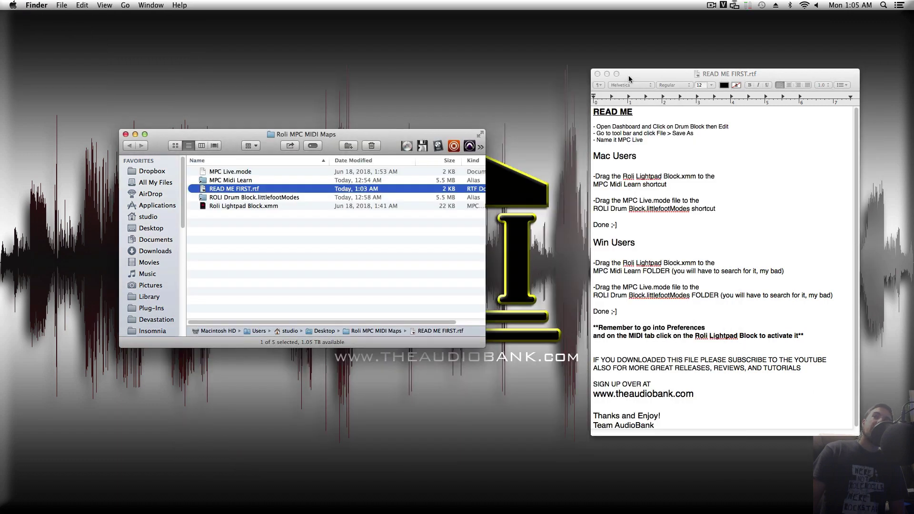
{"action": "left_click_drag", "start_coordinate": [628, 79], "coordinate": [548, 150]}
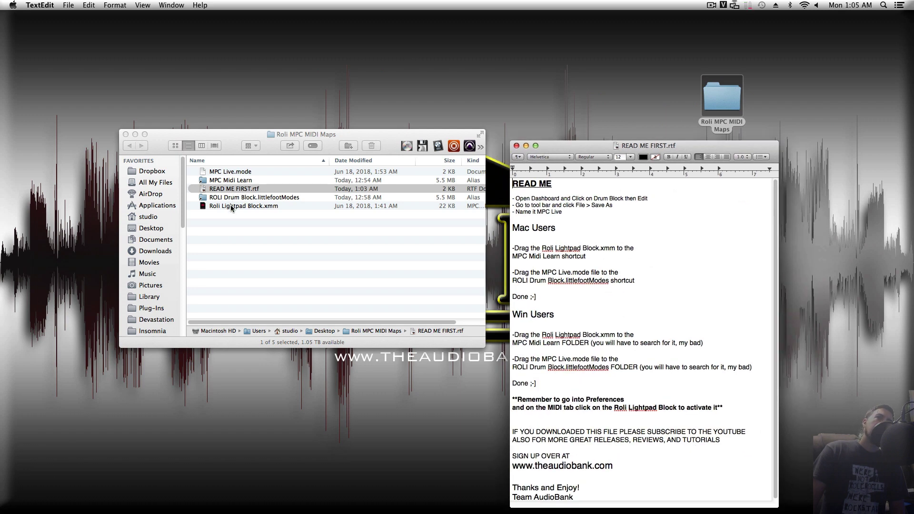
Step: Move Roli Lightpad Block.xmm into the MPC Midi Learn folder, authenticating with the admin password
{"action": "left_click_drag", "start_coordinate": [230, 208], "coordinate": [228, 183]}
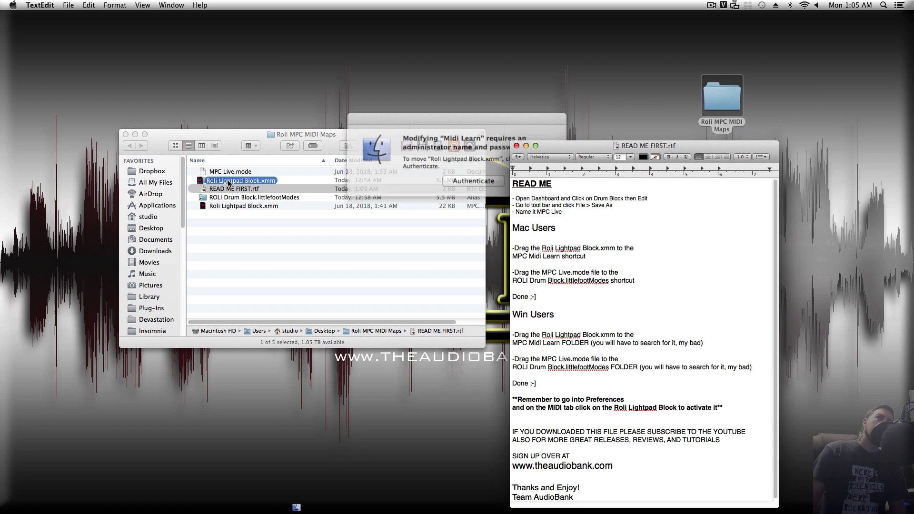
{"action": "left_click", "coordinate": [472, 178]}
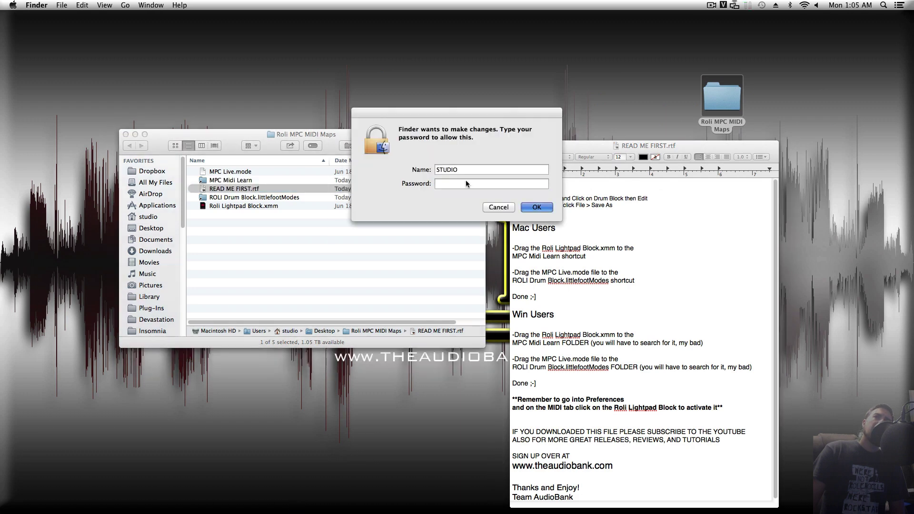
{"action": "type", "text": "•••••••"}
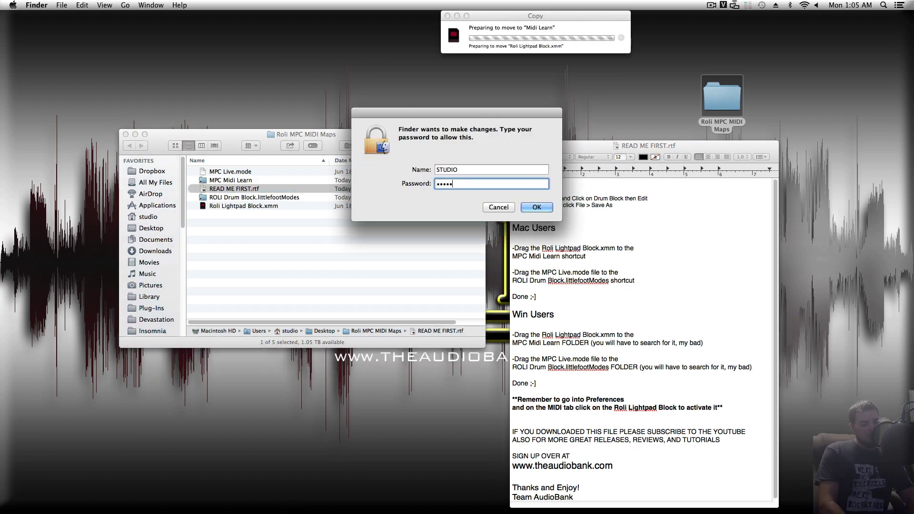
{"action": "key", "text": "Return"}
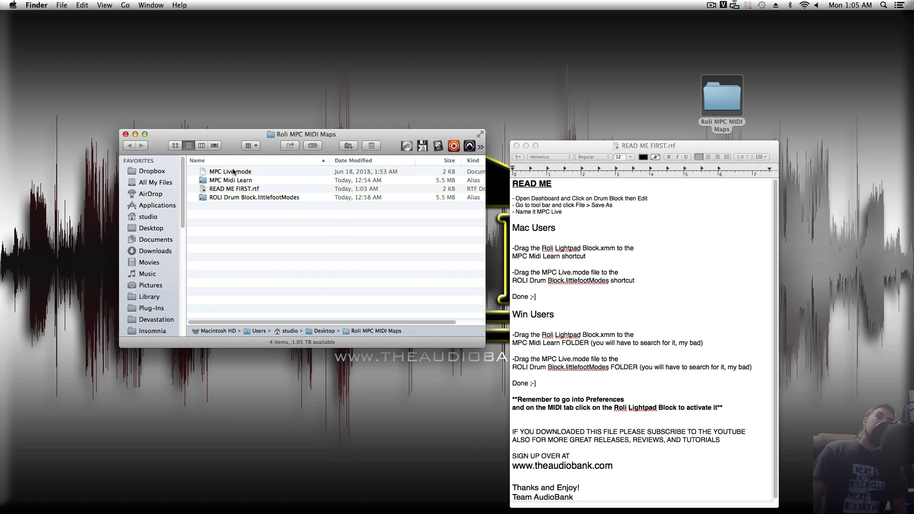
Step: Replace the old MPC Live.mode in ROLI Drum Block.littlefootModes, then close both windows
{"action": "left_click_drag", "start_coordinate": [234, 171], "coordinate": [232, 197]}
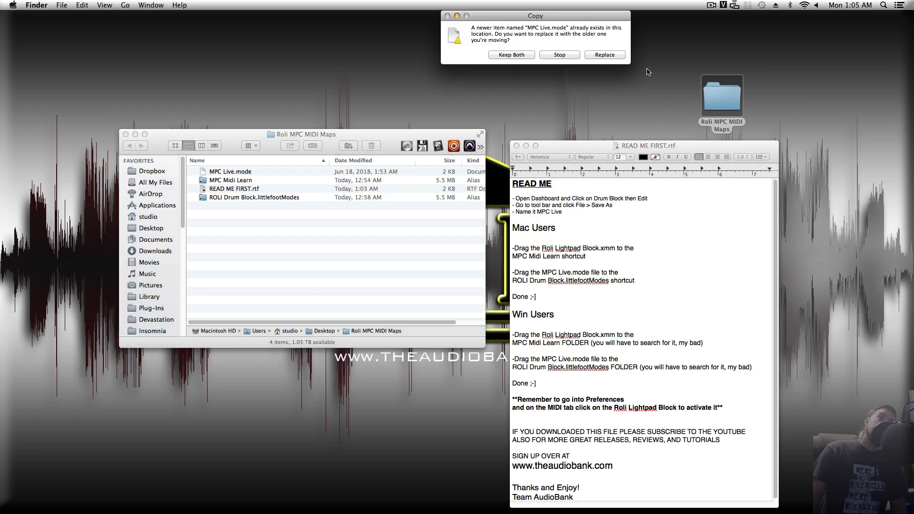
{"action": "left_click", "coordinate": [608, 57]}
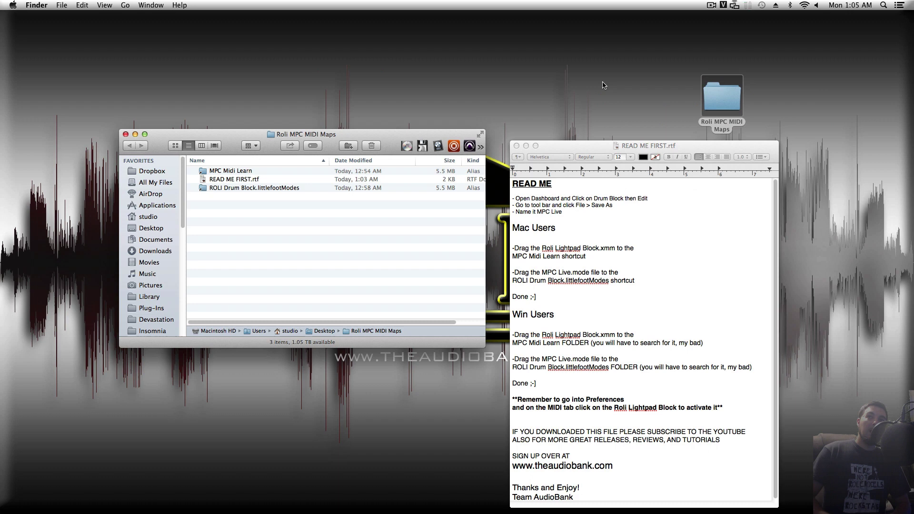
{"action": "left_click", "coordinate": [516, 146]}
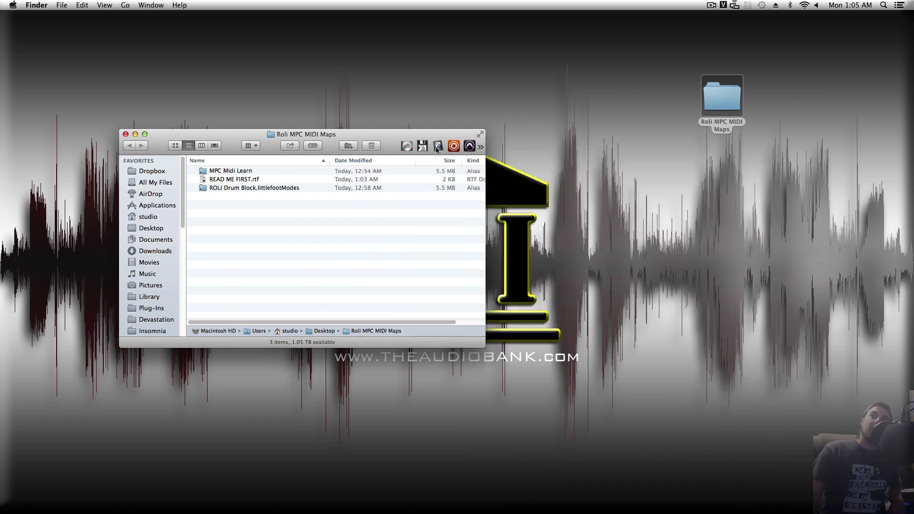
{"action": "left_click", "coordinate": [126, 134]}
{"action": "mouse_move", "coordinate": [440, 512]}
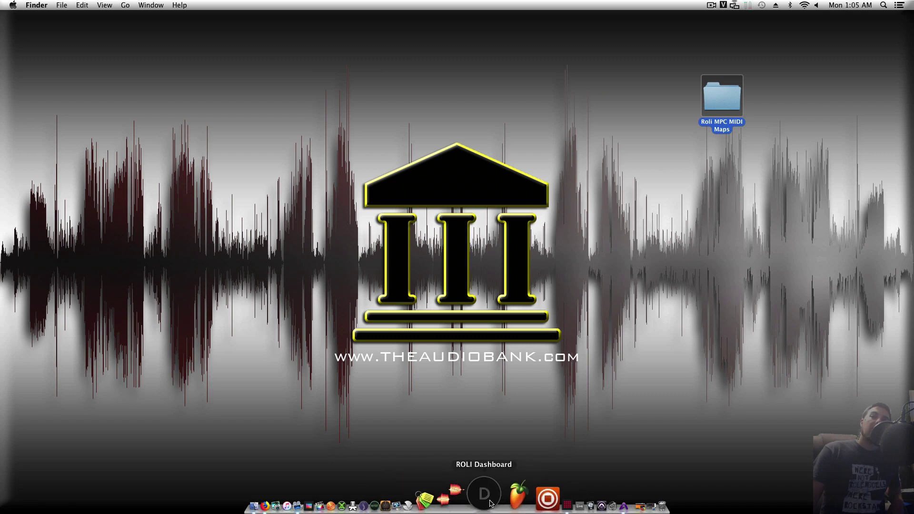
Step: Reopen ROLI Dashboard, load the updated MPC Live mode onto the Lightpad, and close it
{"action": "left_click", "coordinate": [483, 497]}
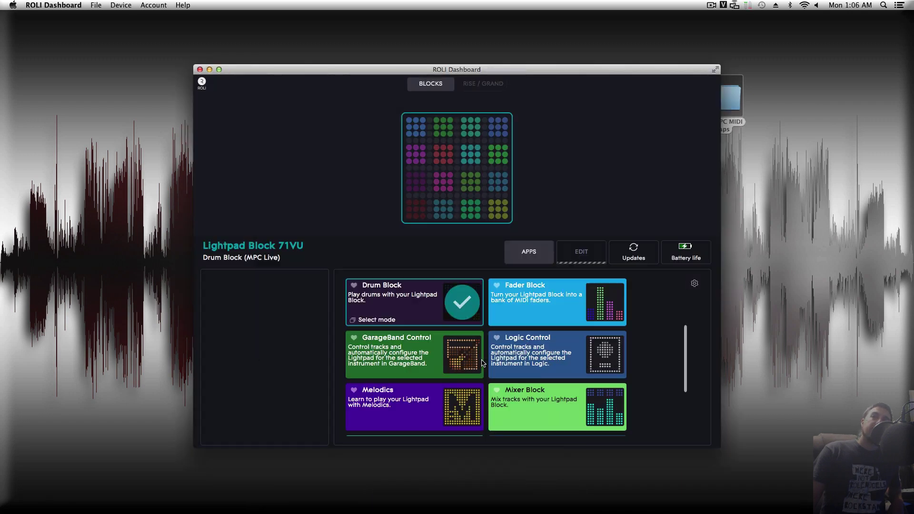
{"action": "left_click", "coordinate": [581, 255]}
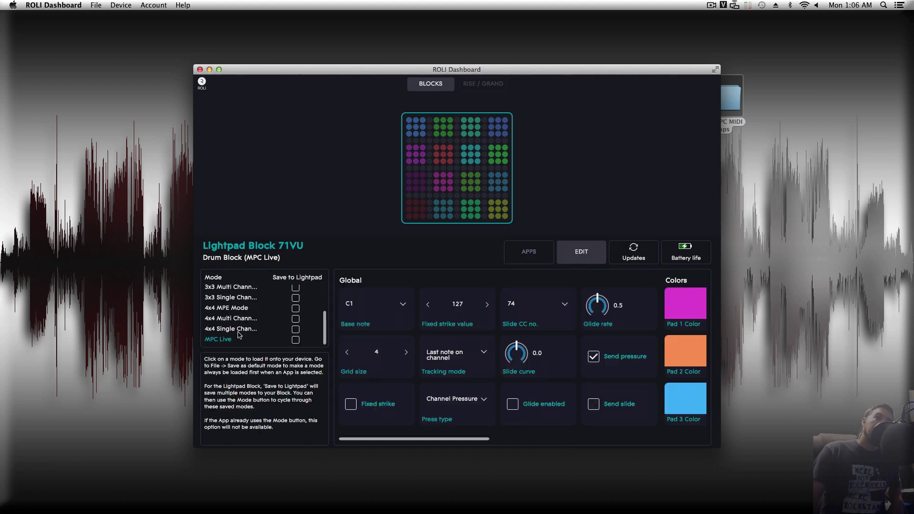
{"action": "left_click", "coordinate": [238, 341]}
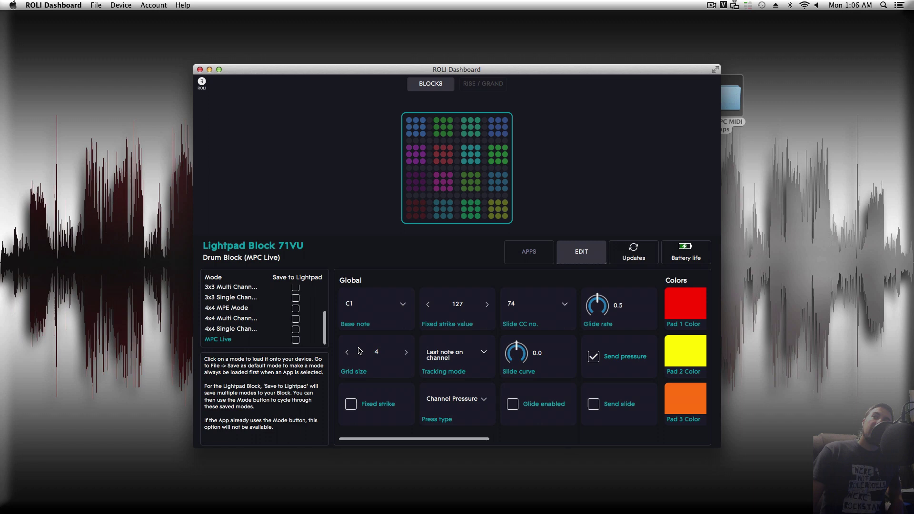
{"action": "left_click_drag", "start_coordinate": [447, 439], "coordinate": [434, 417]}
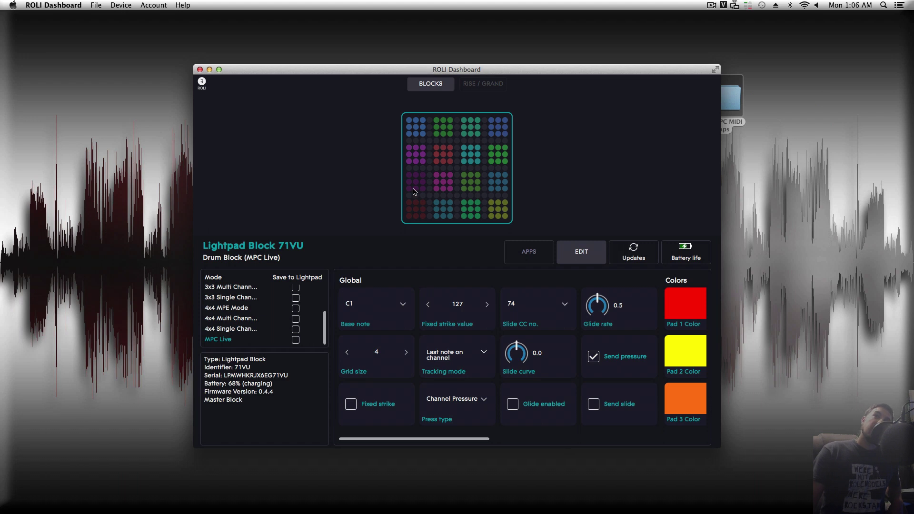
{"action": "left_click", "coordinate": [200, 70]}
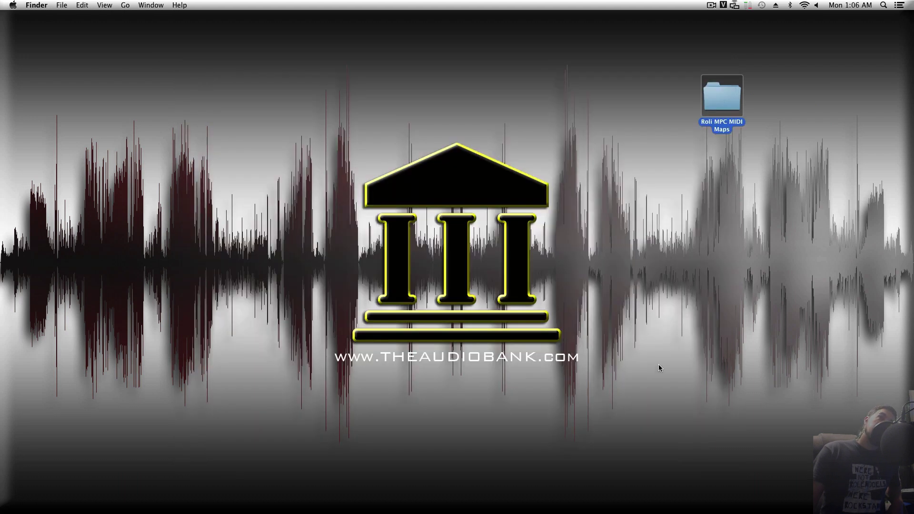
Step: Bring MPC back to the front and zoom the sequence grid in horizontally
{"action": "mouse_move", "coordinate": [580, 513]}
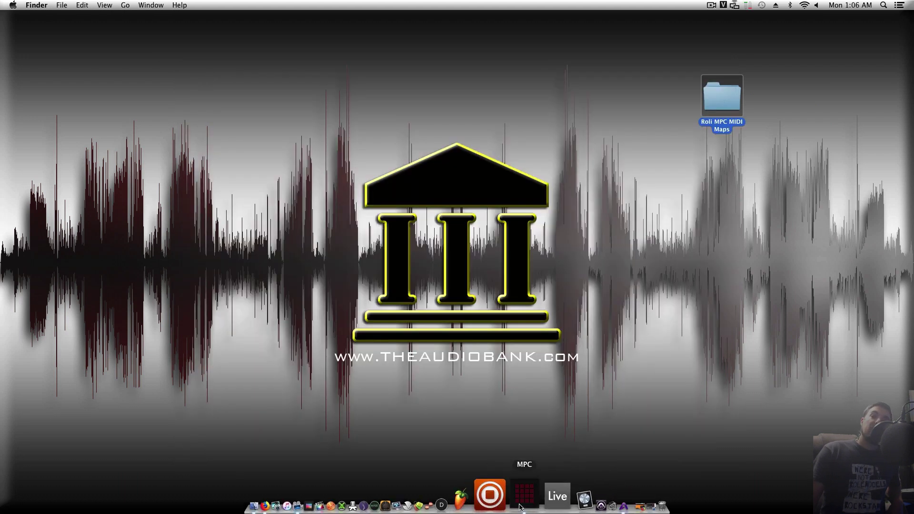
{"action": "left_click", "coordinate": [520, 504]}
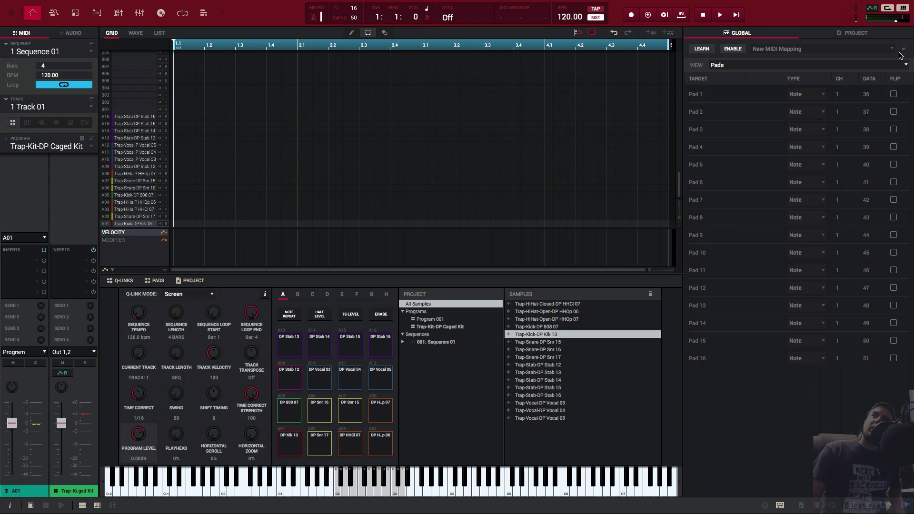
{"action": "left_click", "coordinate": [779, 505]}
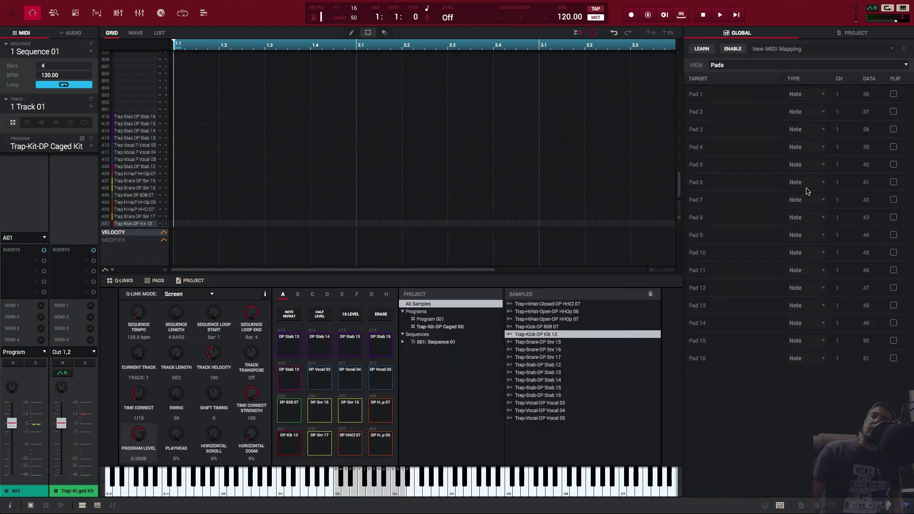
Step: Refresh the MIDI mapping list and select the User 'Roli Lightpad Block' mapping
{"action": "left_click", "coordinate": [905, 50]}
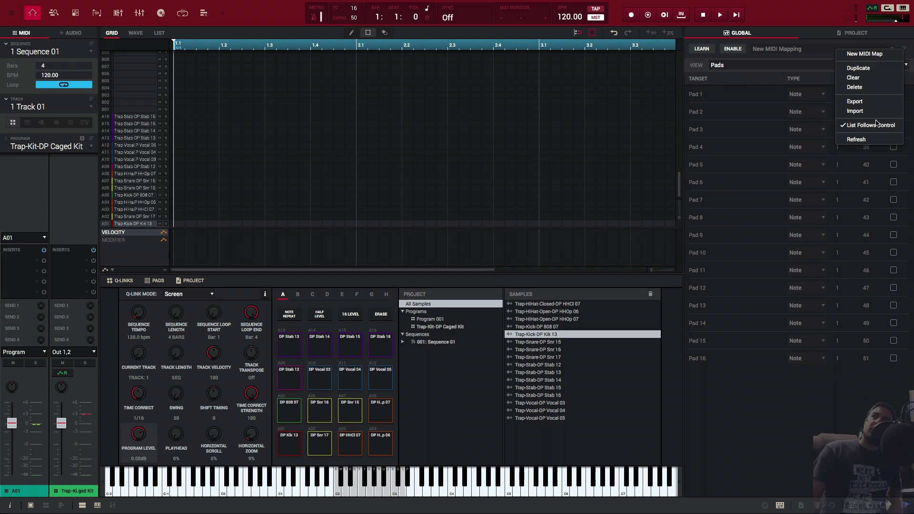
{"action": "left_click", "coordinate": [877, 140]}
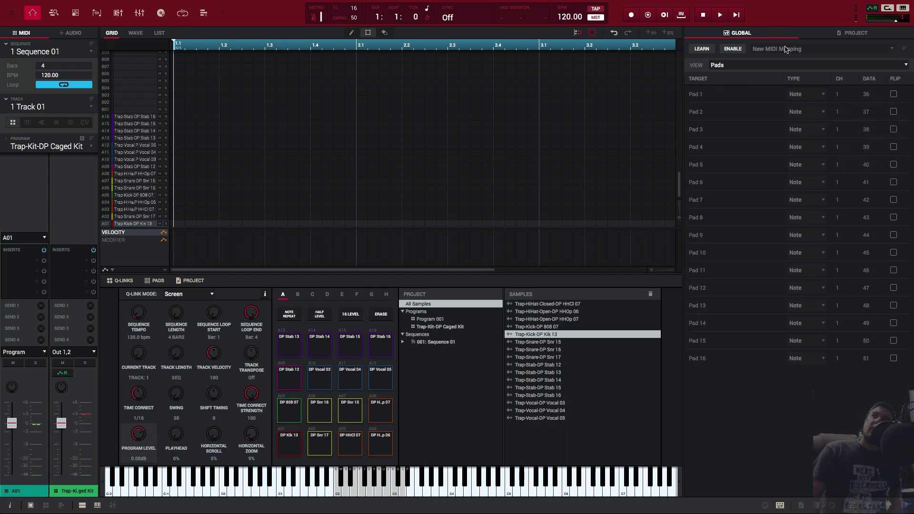
{"action": "left_click", "coordinate": [891, 49]}
{"action": "mouse_move", "coordinate": [884, 72]}
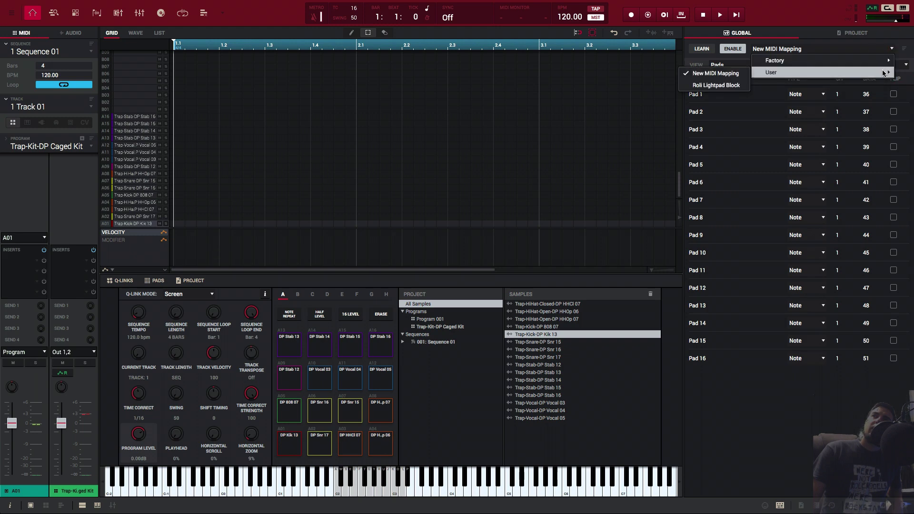
{"action": "left_click", "coordinate": [702, 85]}
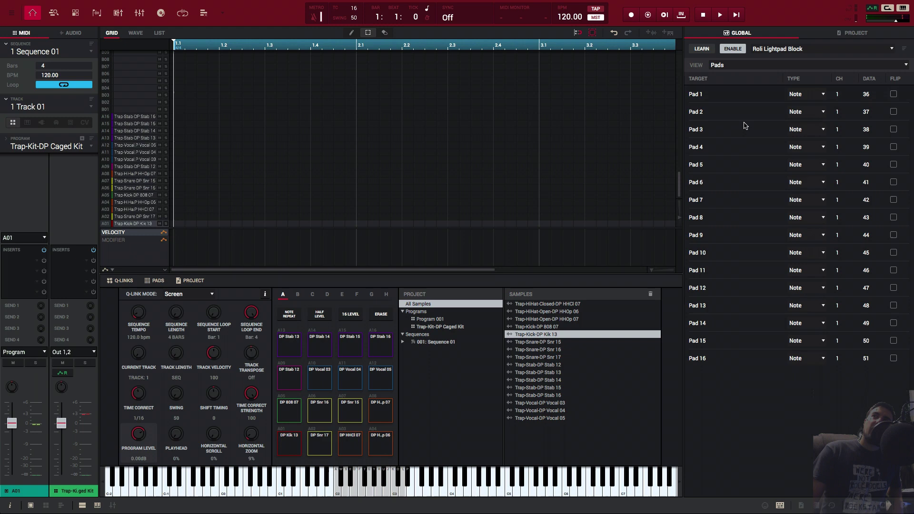